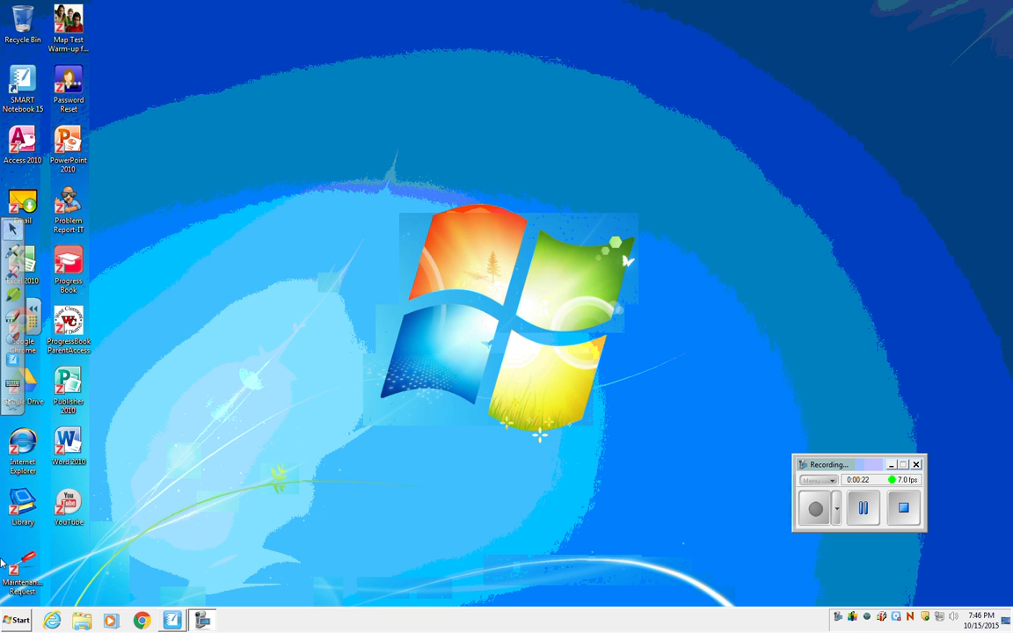
# Pin Response Teacher Tools from the SMART Technologies SMART Tools folder to the taskbar and launch it.
pyautogui.click(15, 623)
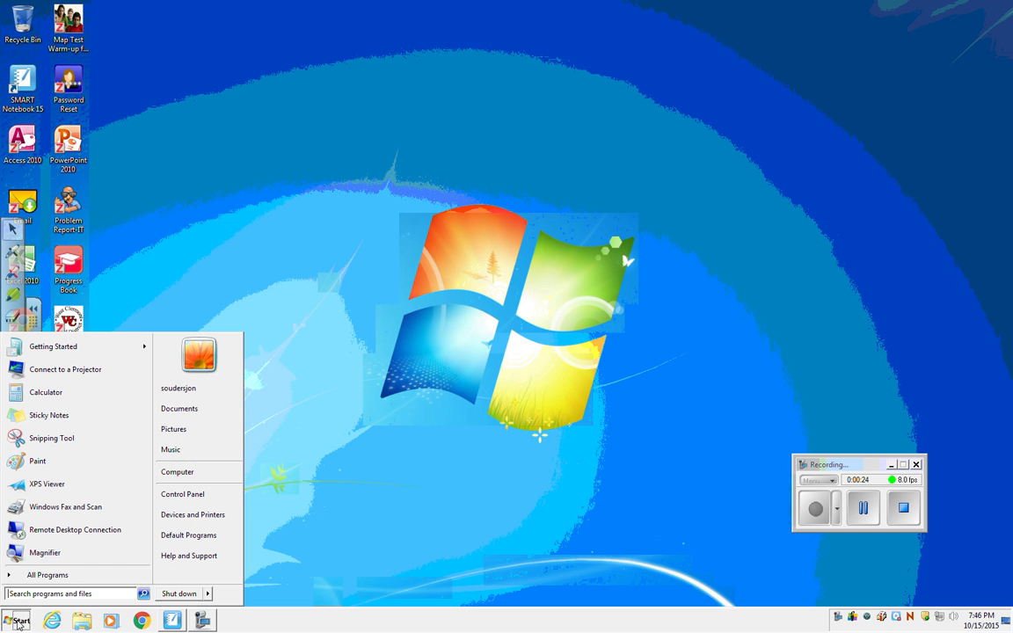
pyautogui.click(75, 581)
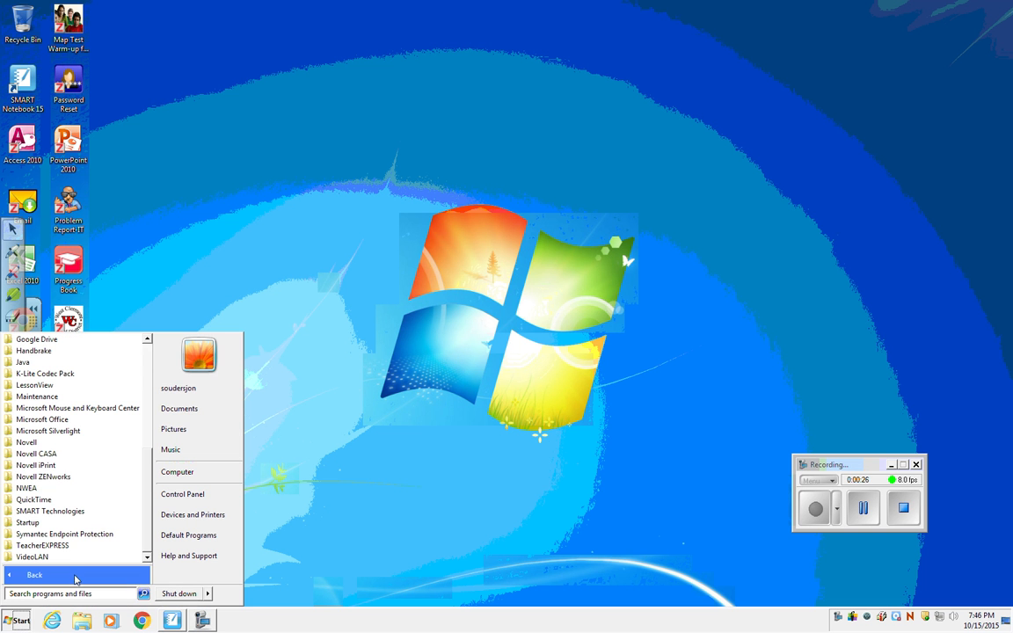
pyautogui.scroll(1, 153, 472)
pyautogui.scroll(-1, 153, 472)
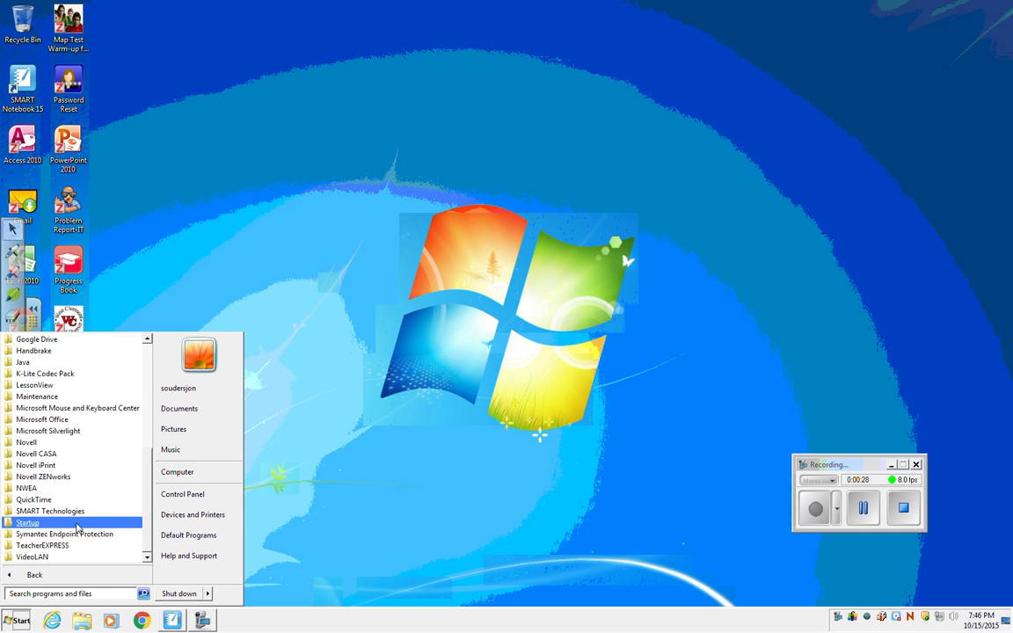
pyautogui.click(50, 513)
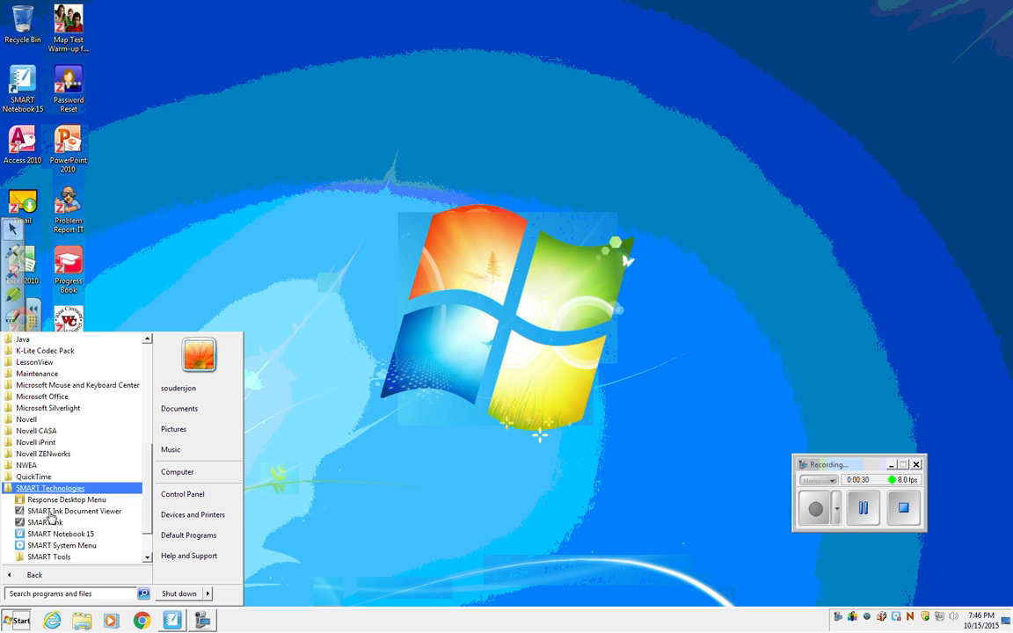
pyautogui.scroll(-3, 148, 501)
pyautogui.scroll(-1, 148, 501)
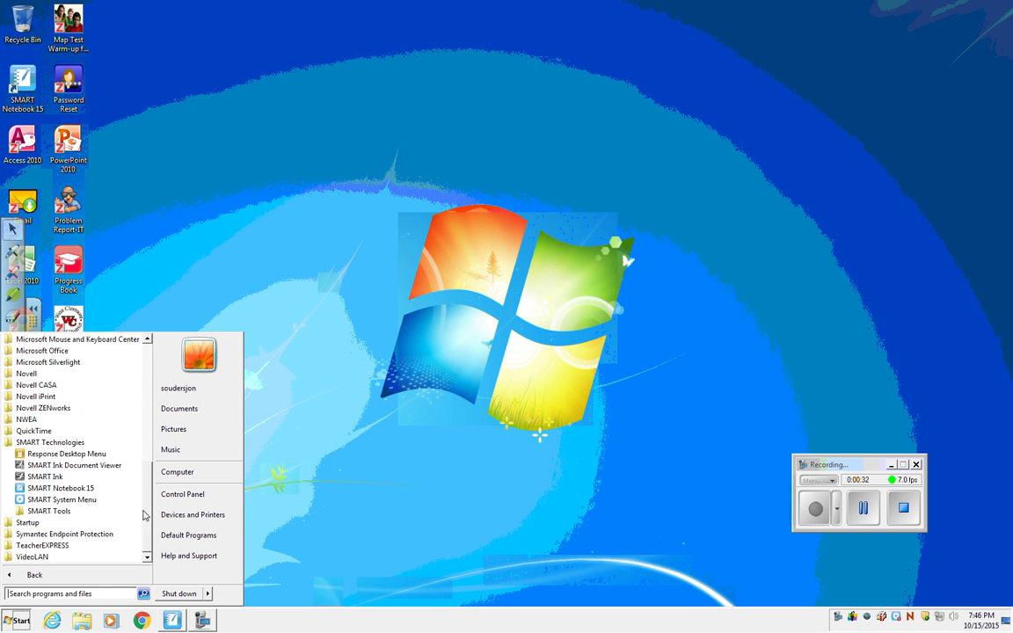
pyautogui.click(51, 514)
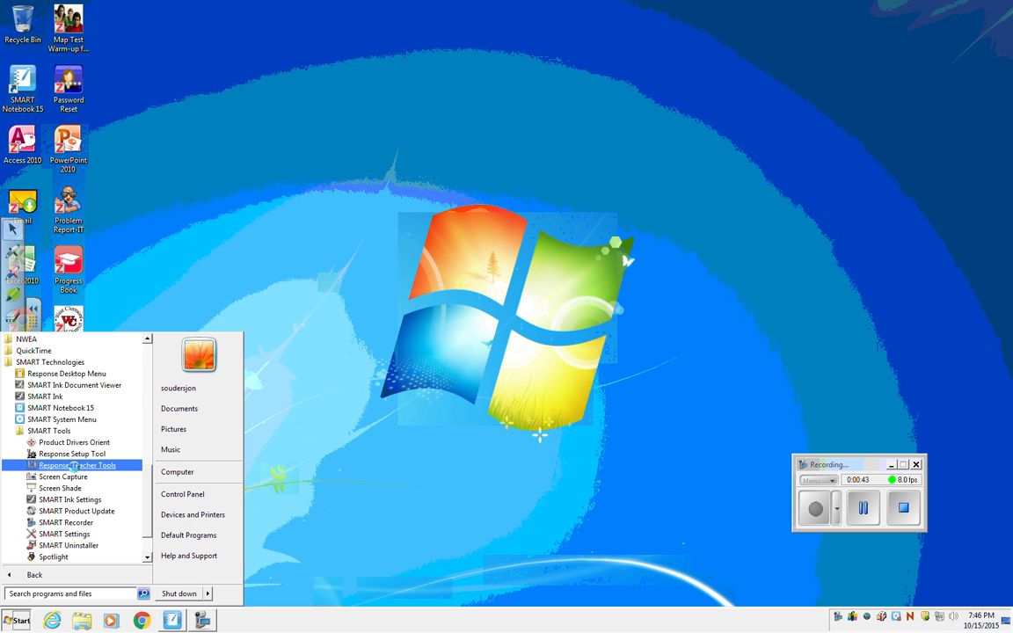
pyautogui.rightClick(76, 469)
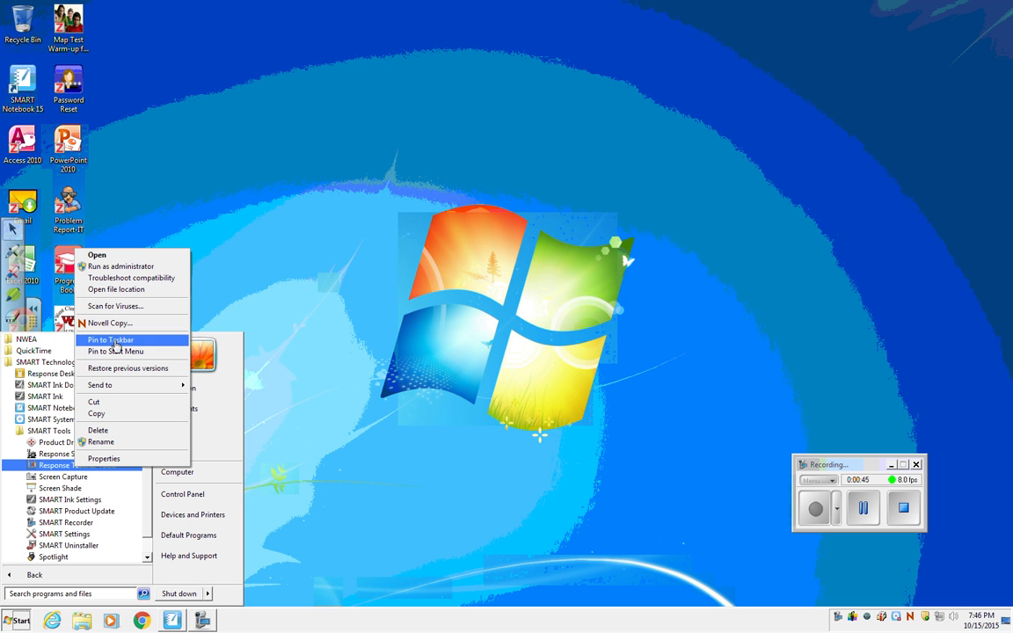
pyautogui.click(120, 340)
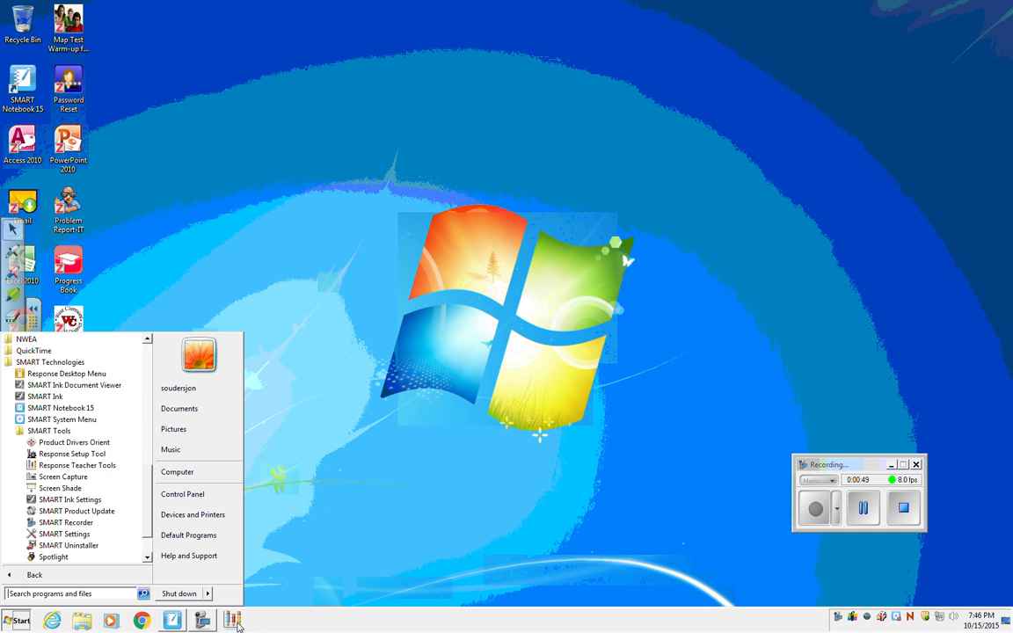
pyautogui.click(232, 621)
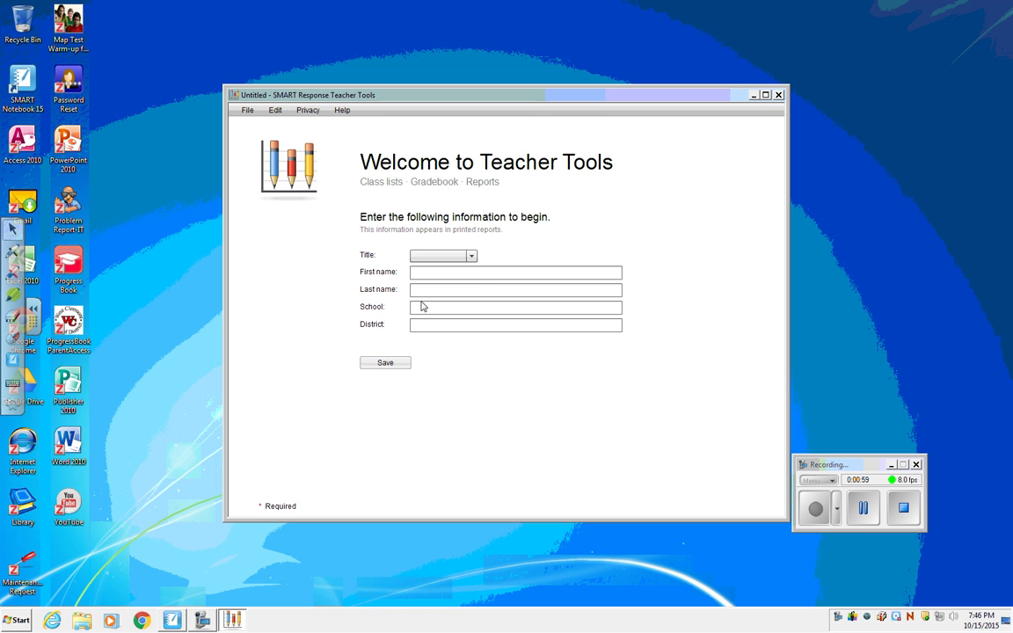
# Fill in the teacher information with title Mr., the teacher's first and last name, school GEHS and district WCLSD.
pyautogui.click(471, 257)
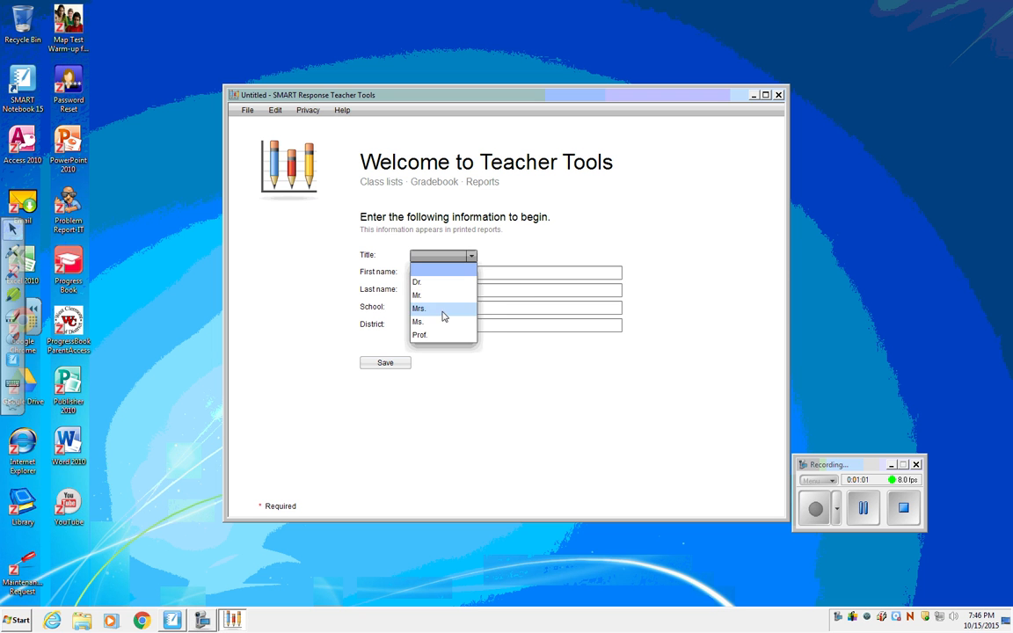
pyautogui.click(430, 294)
pyautogui.click(427, 274)
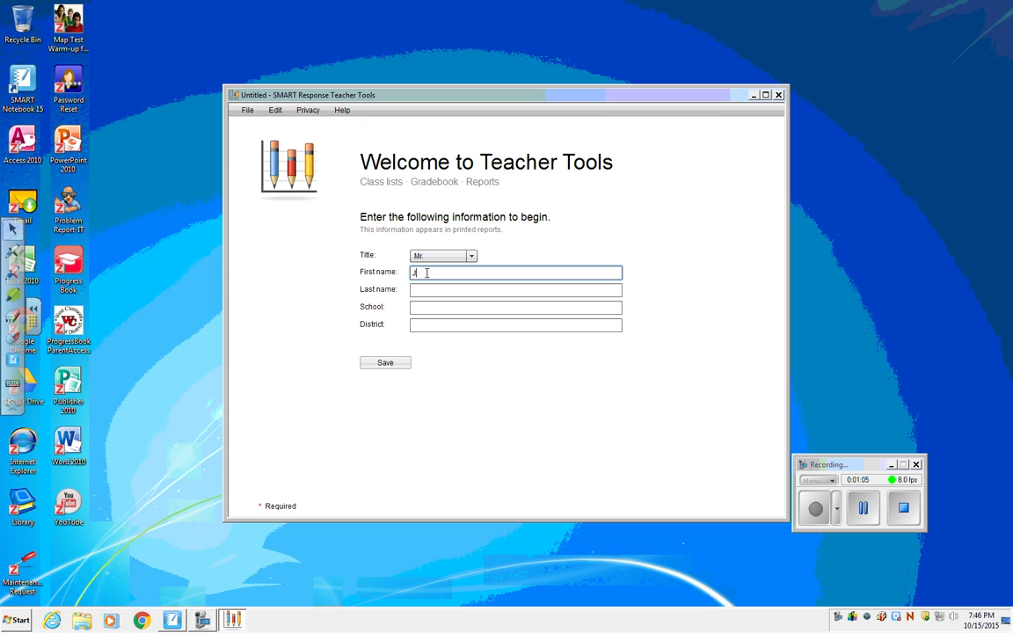
pyautogui.click(431, 291)
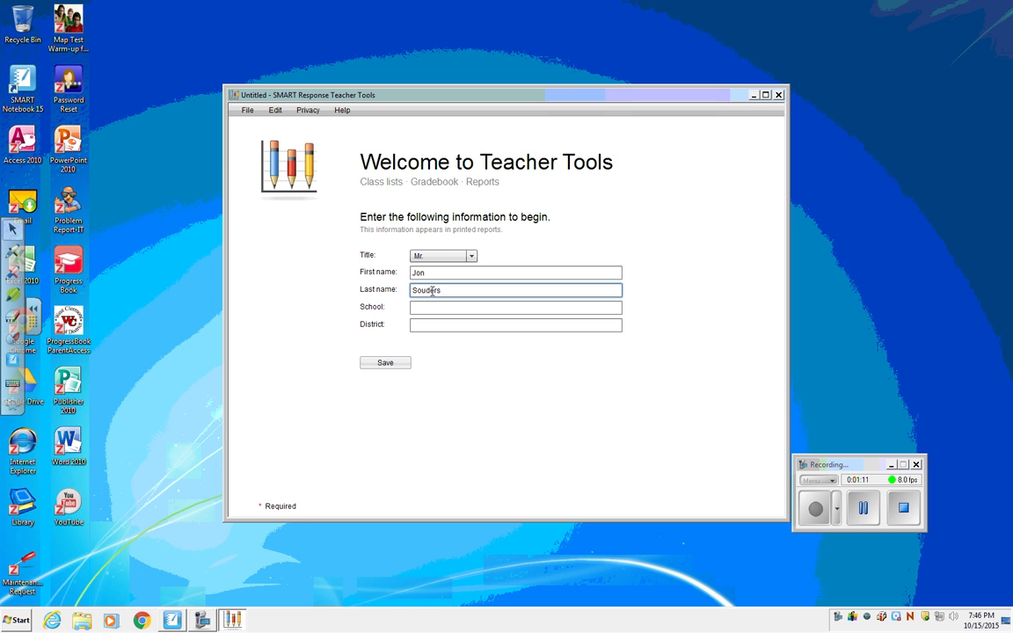
pyautogui.click(435, 305)
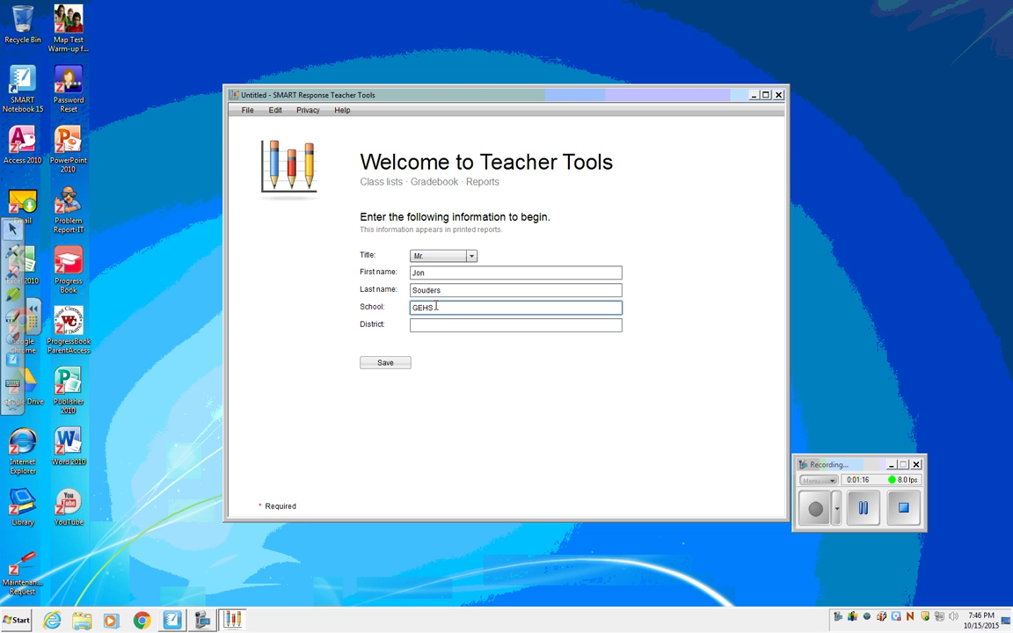
pyautogui.click(444, 324)
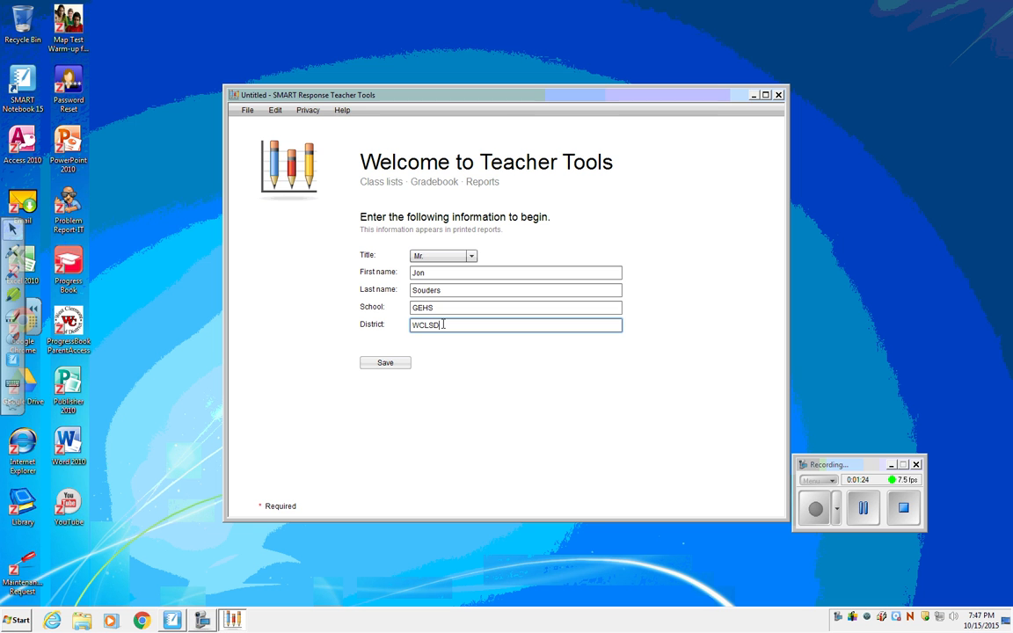
# Save the teacher information as a SMART Teacher file in the Documents library under the suggested file name.
pyautogui.click(384, 365)
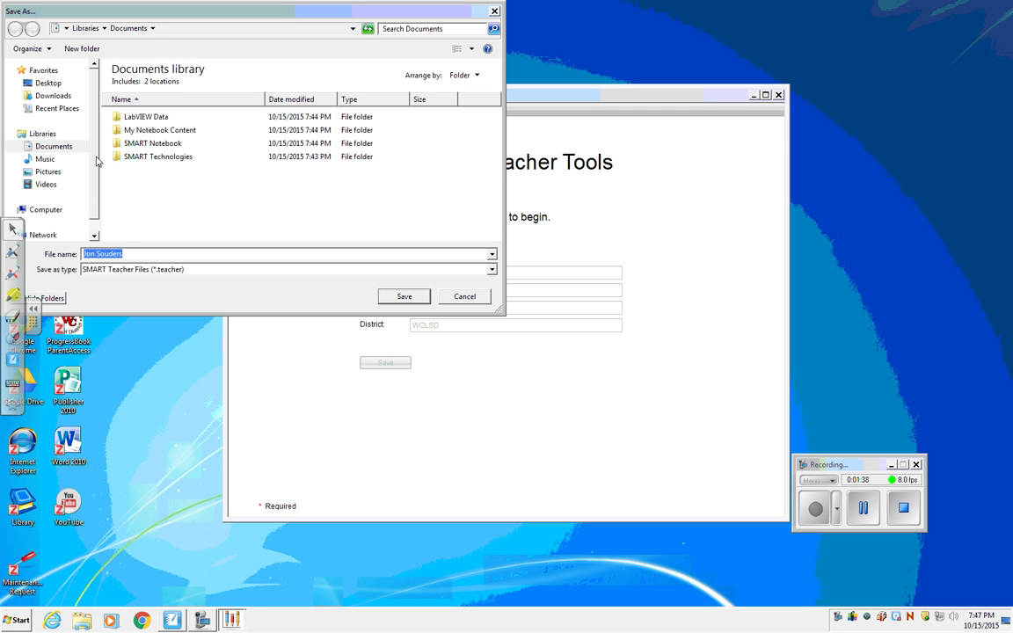
pyautogui.click(55, 146)
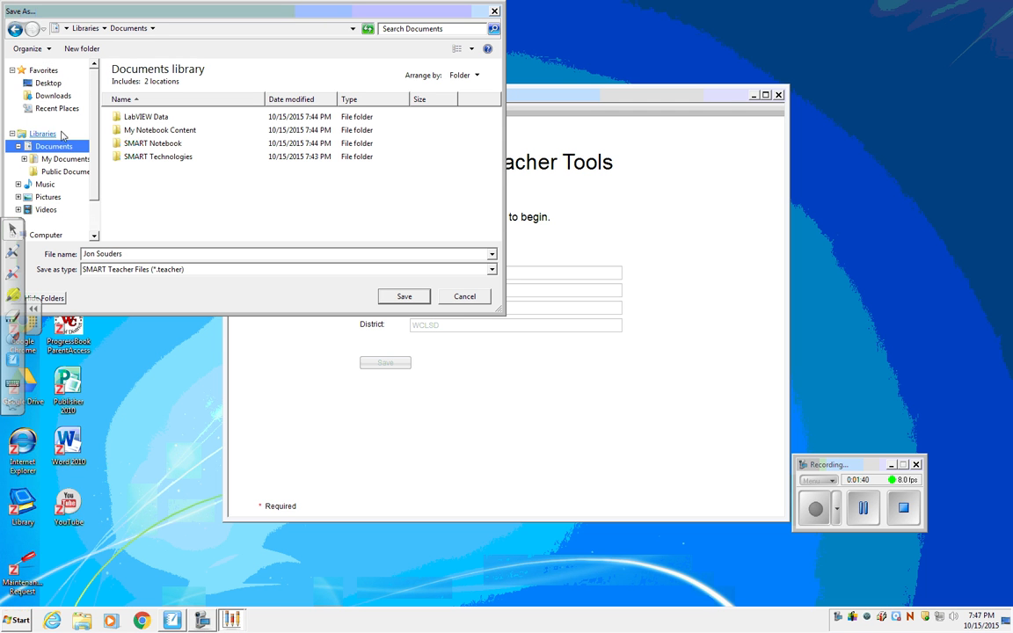
pyautogui.click(404, 298)
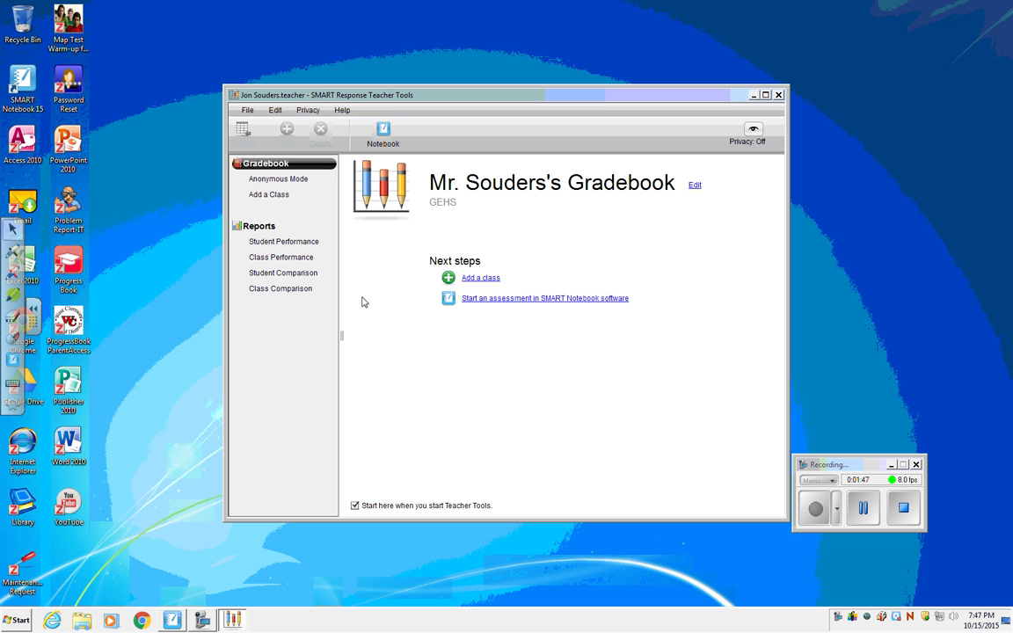
# Add a class named Biology Bell 7 with period 7 and location 116 to the gradebook.
pyautogui.click(275, 198)
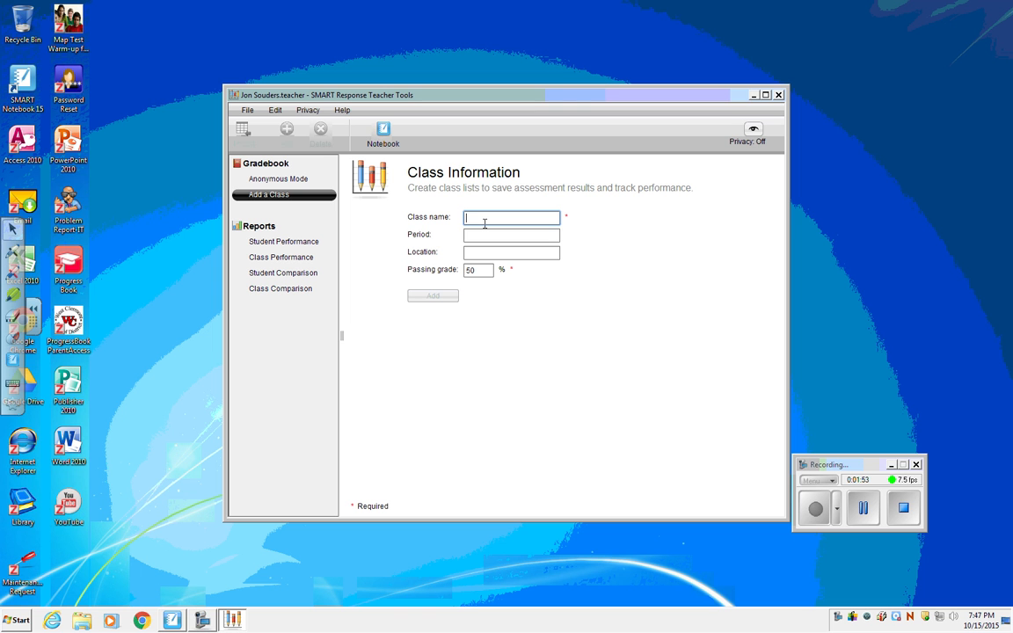
pyautogui.write('B')
pyautogui.press('BackSpace')
pyautogui.click(480, 237)
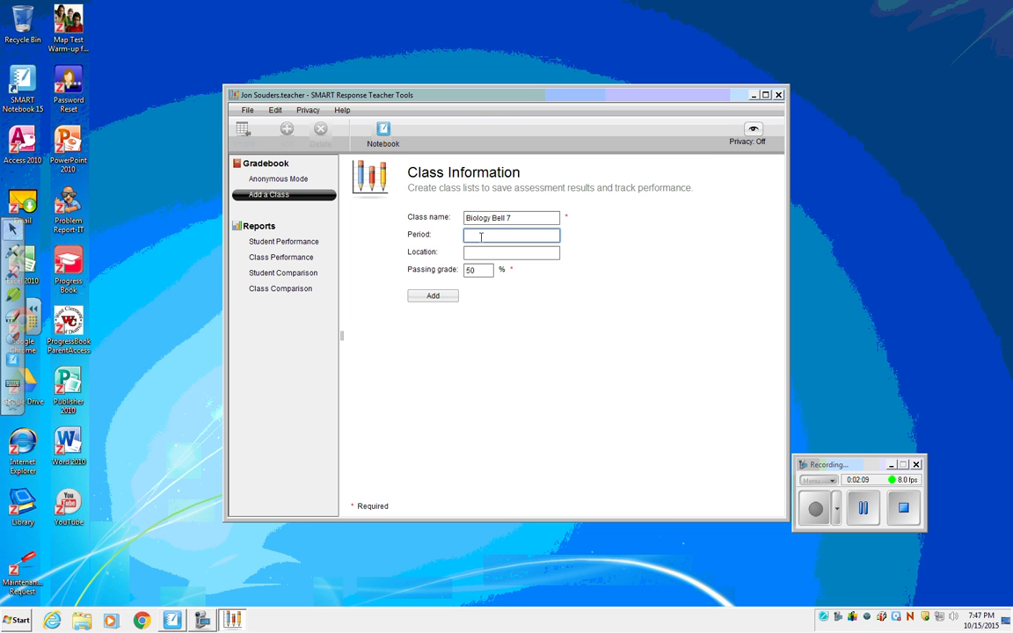
pyautogui.click(479, 253)
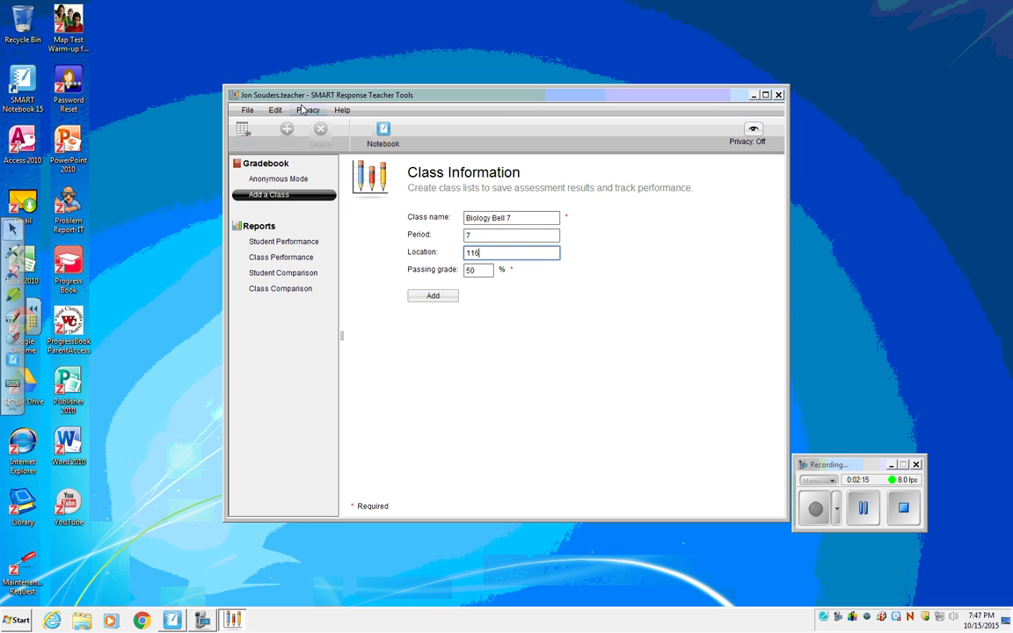
pyautogui.click(434, 297)
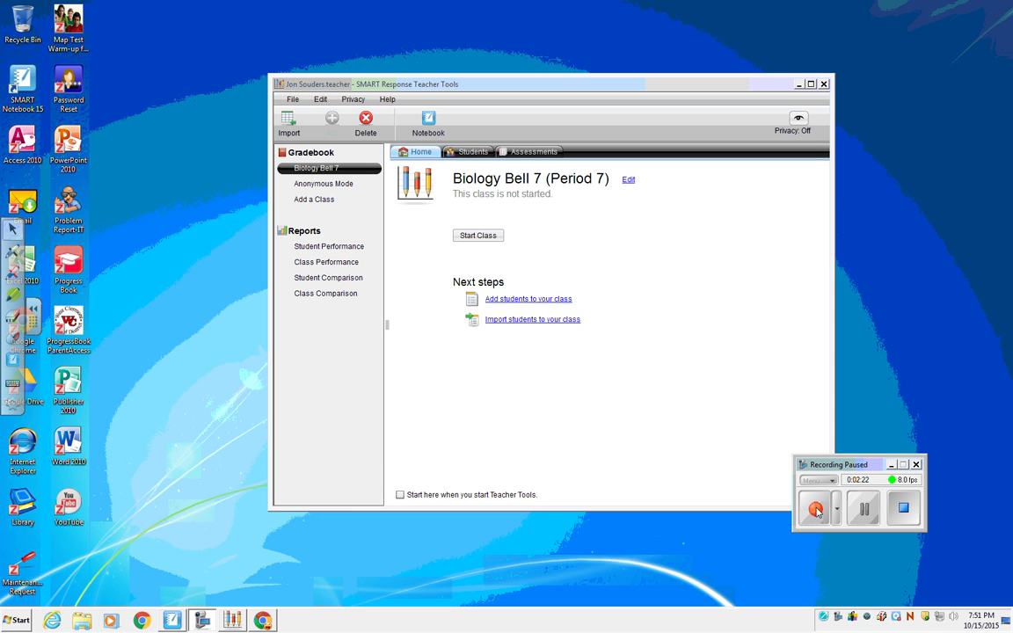
# Examine the Biology Bell 7 class's student list and its manual entry fields, and return to the class home page.
pyautogui.click(816, 510)
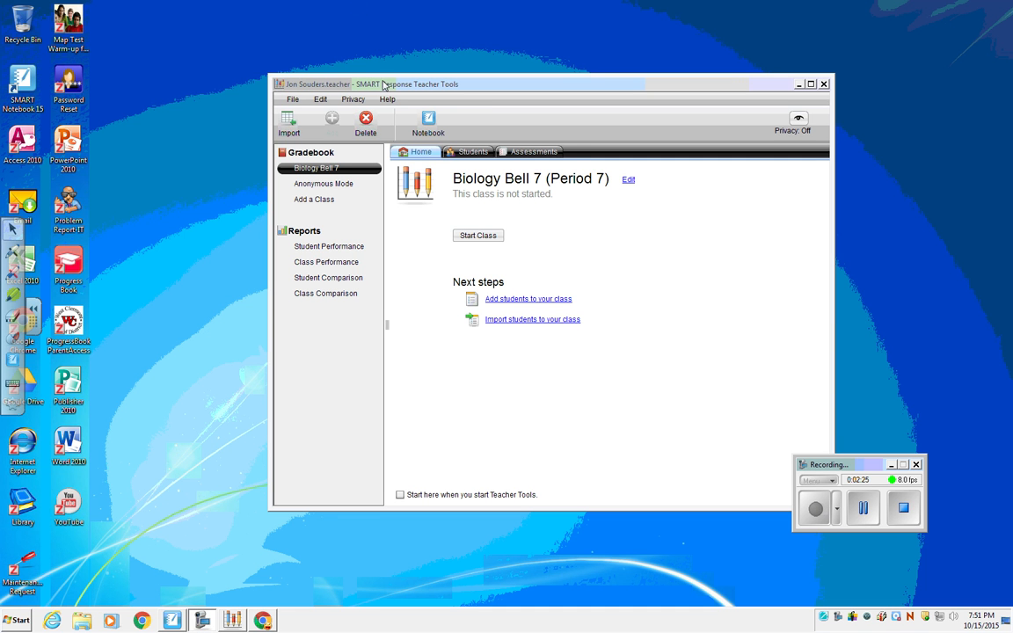
pyautogui.click(470, 153)
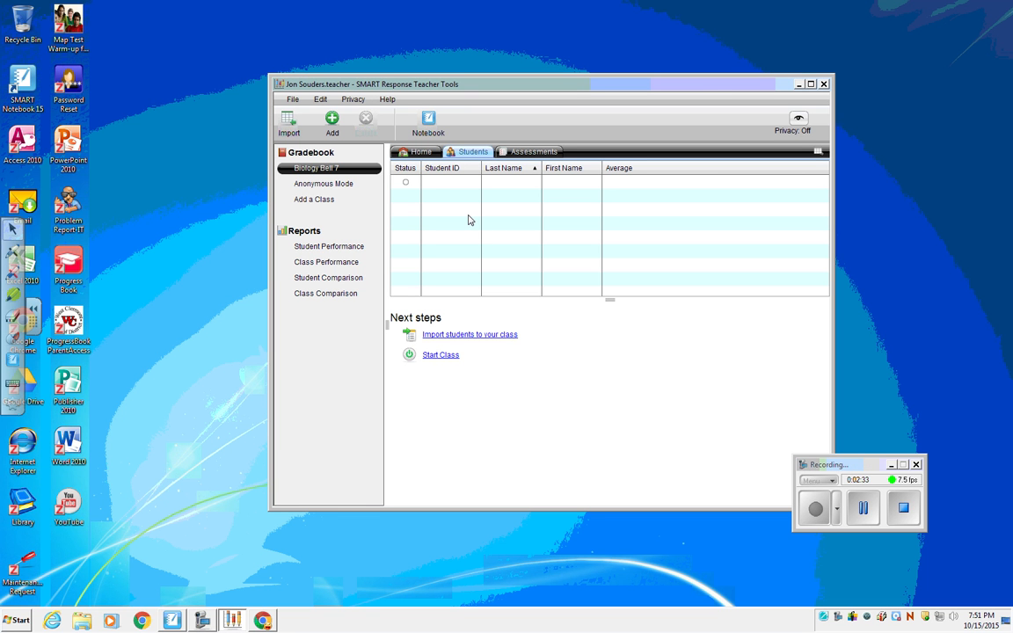
pyautogui.click(441, 185)
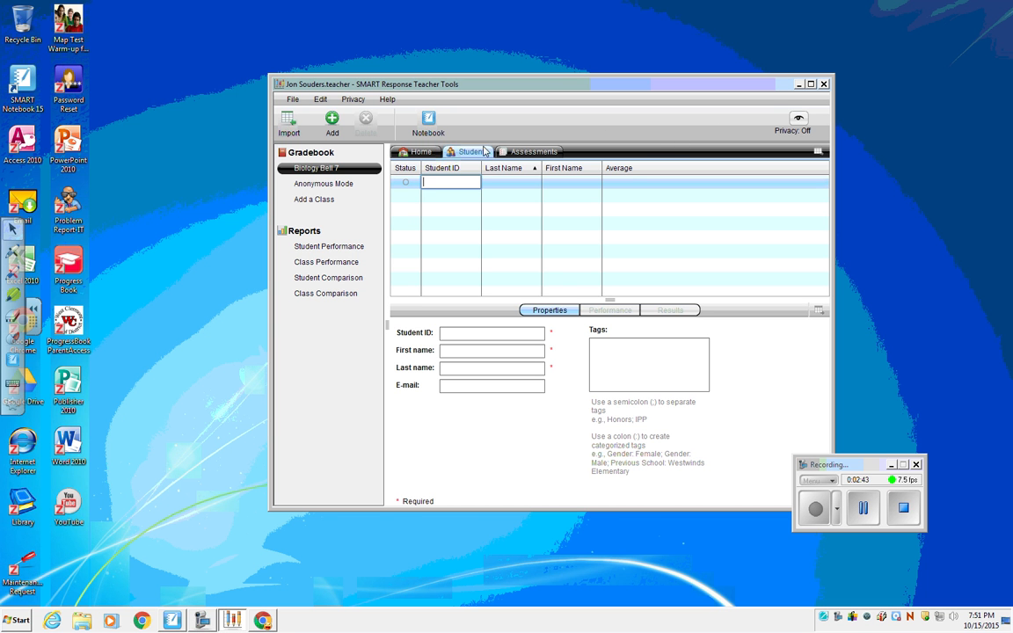
pyautogui.click(437, 156)
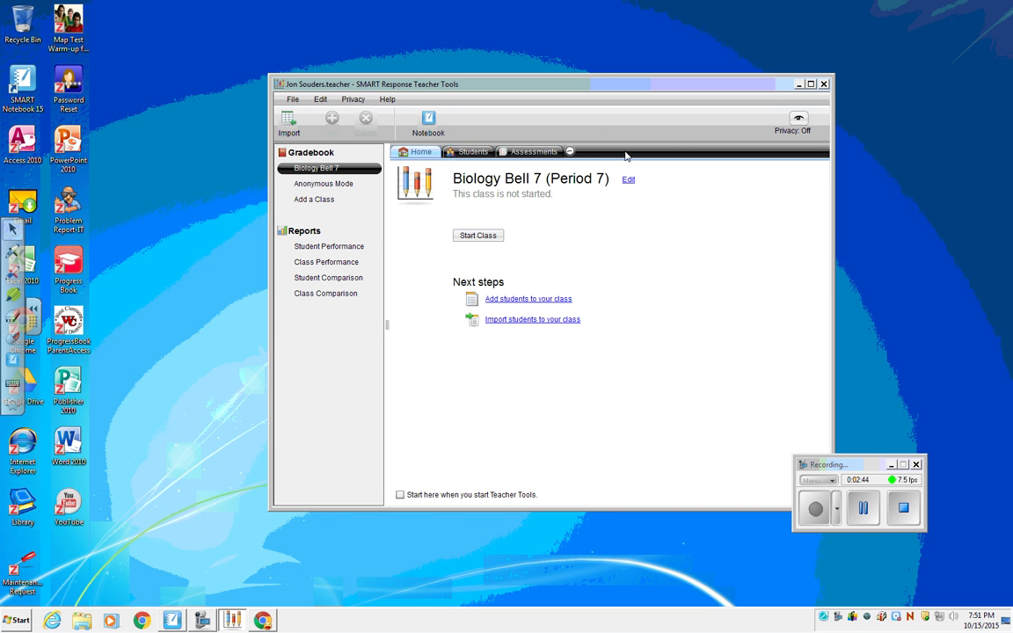
# Switch to ProgressBook GradeBook in Chrome and run the Student Demographics by Class report.
pyautogui.click(798, 86)
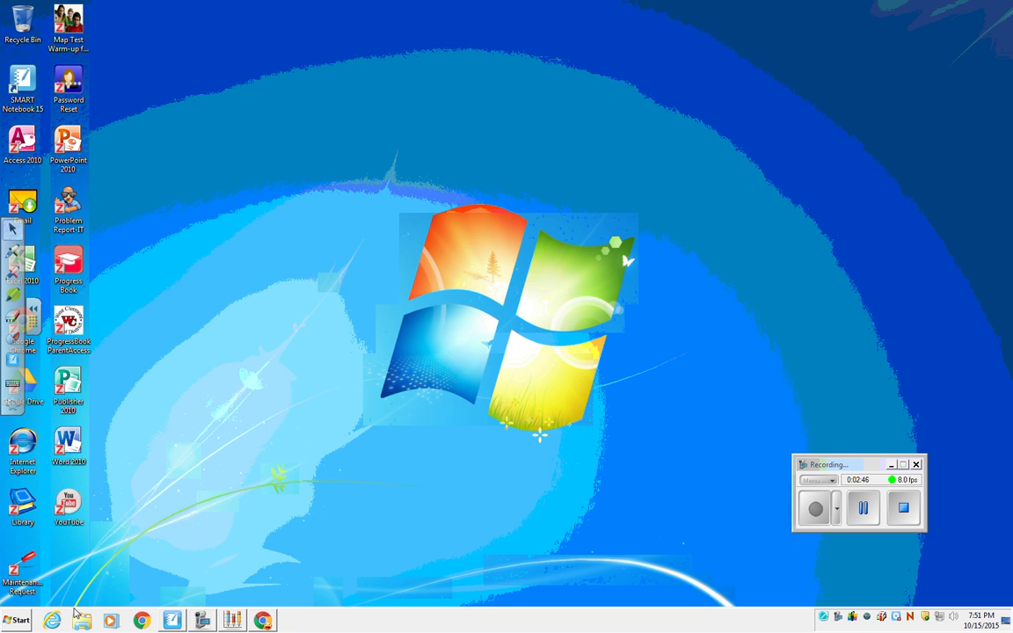
pyautogui.click(262, 619)
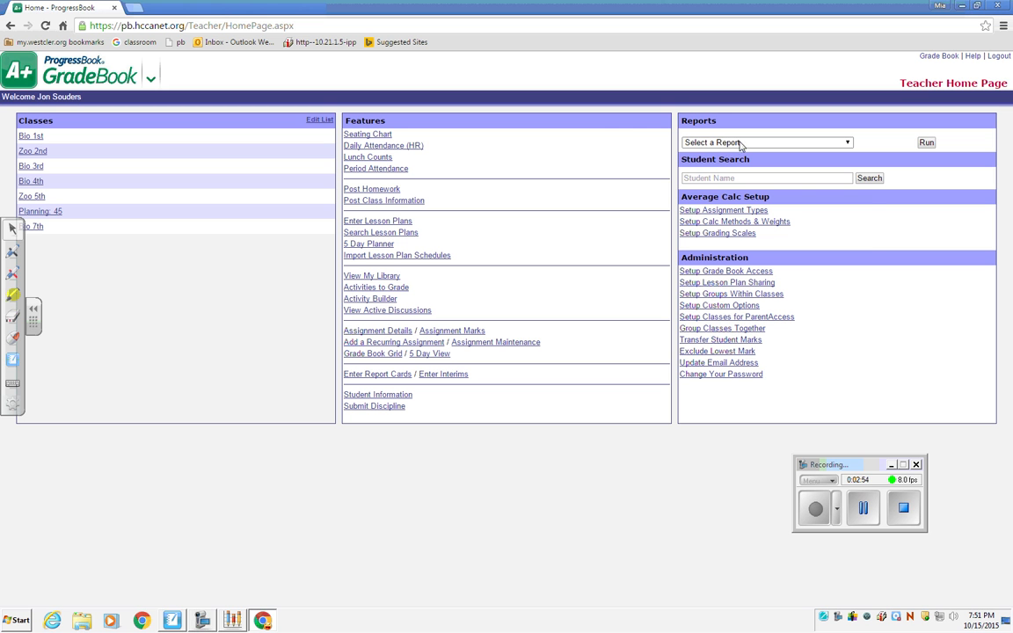
pyautogui.click(848, 143)
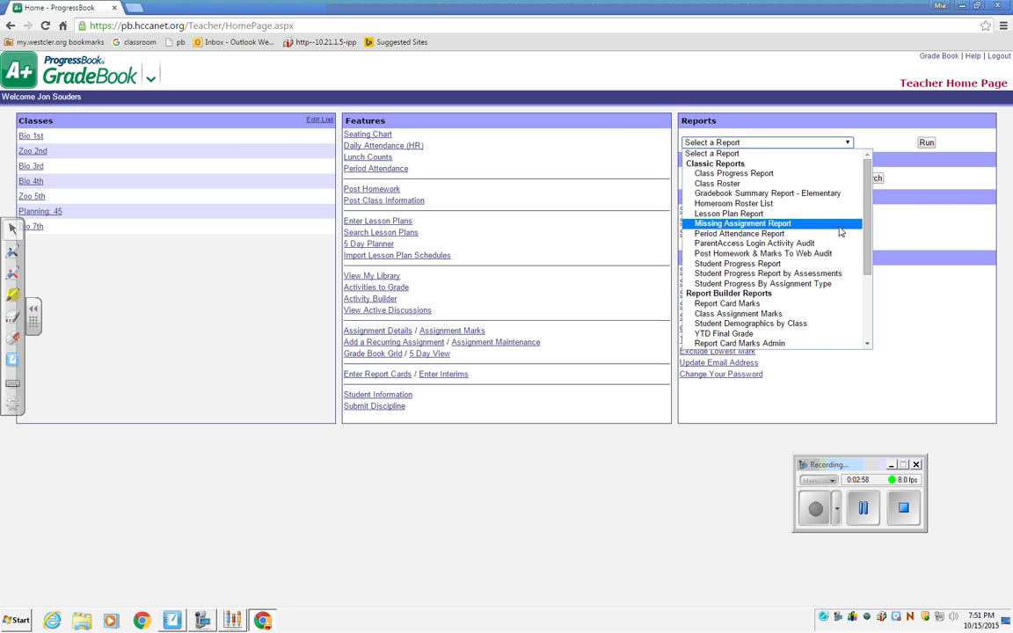
pyautogui.click(794, 326)
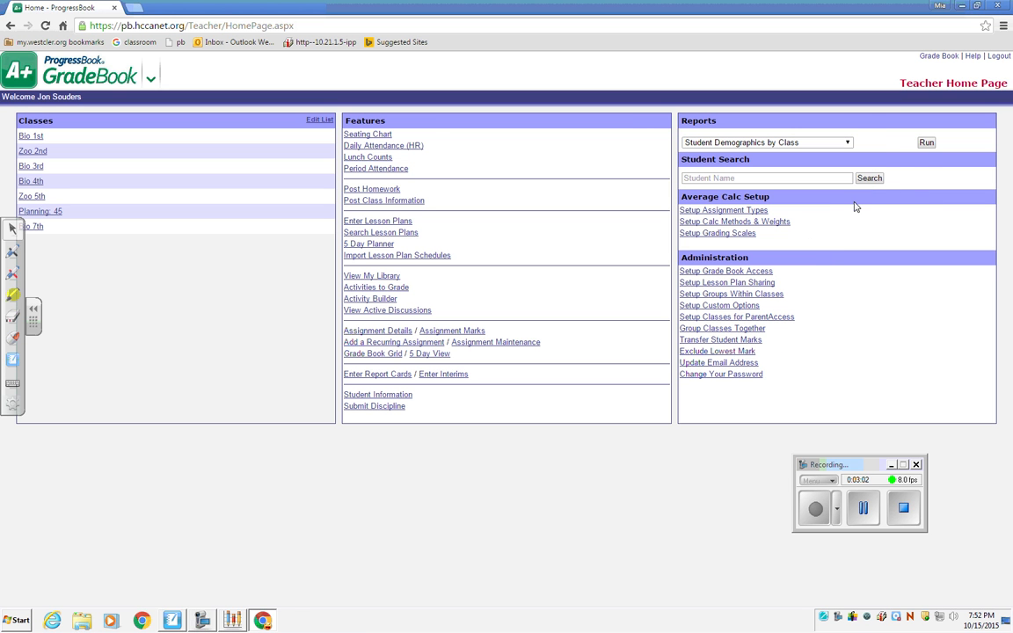
pyautogui.click(927, 143)
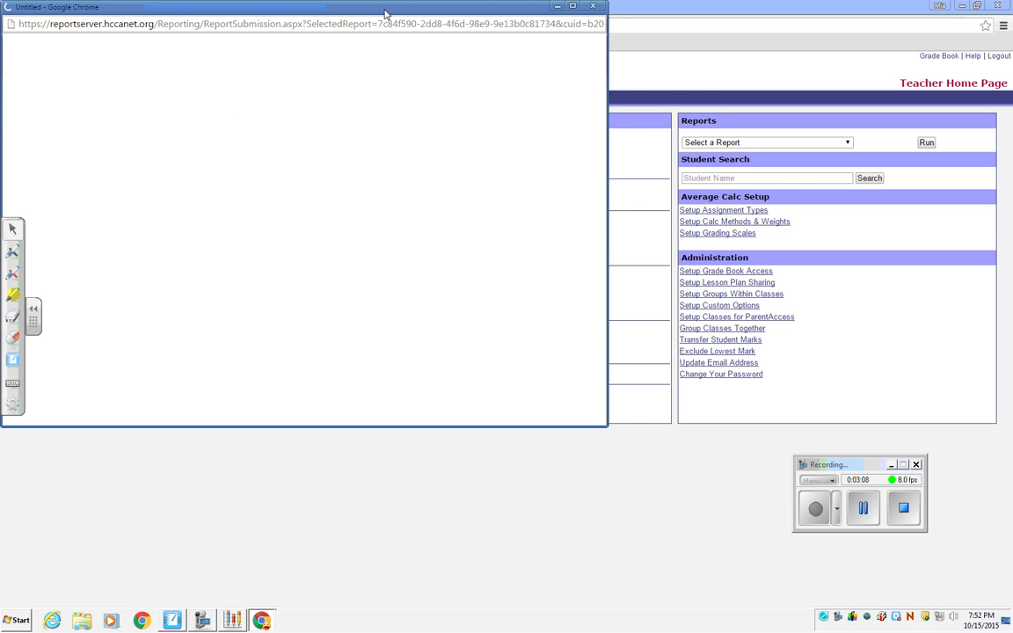
pyautogui.moveTo(384, 16); pyautogui.dragTo(476, 43)
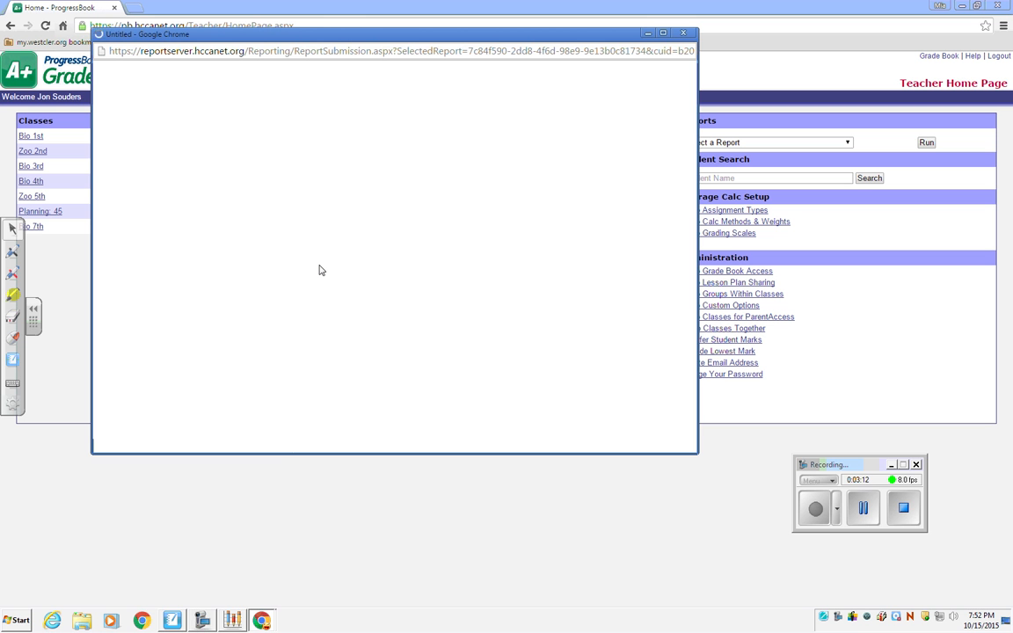
pyautogui.click(863, 509)
pyautogui.click(816, 510)
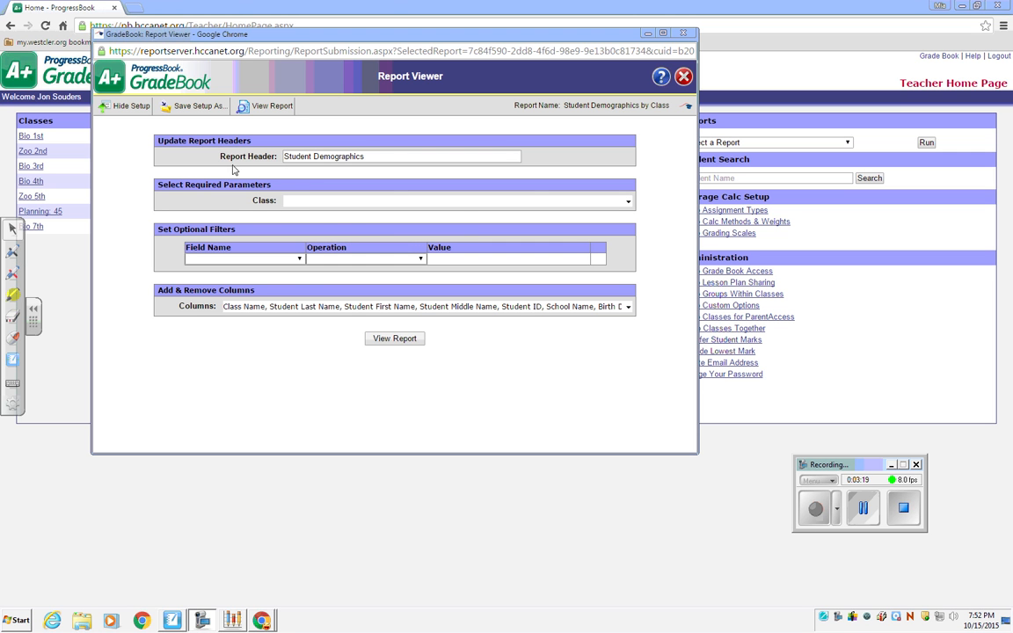
# Select Bio 7th as the required class for the Student Demographics report.
pyautogui.click(629, 202)
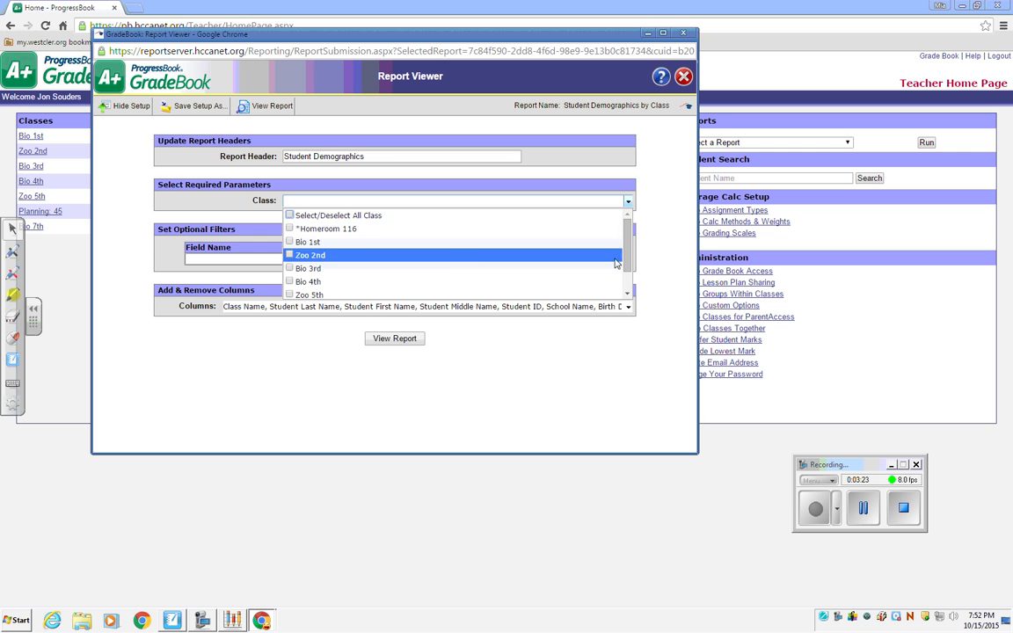
pyautogui.moveTo(627, 249); pyautogui.dragTo(627, 275)
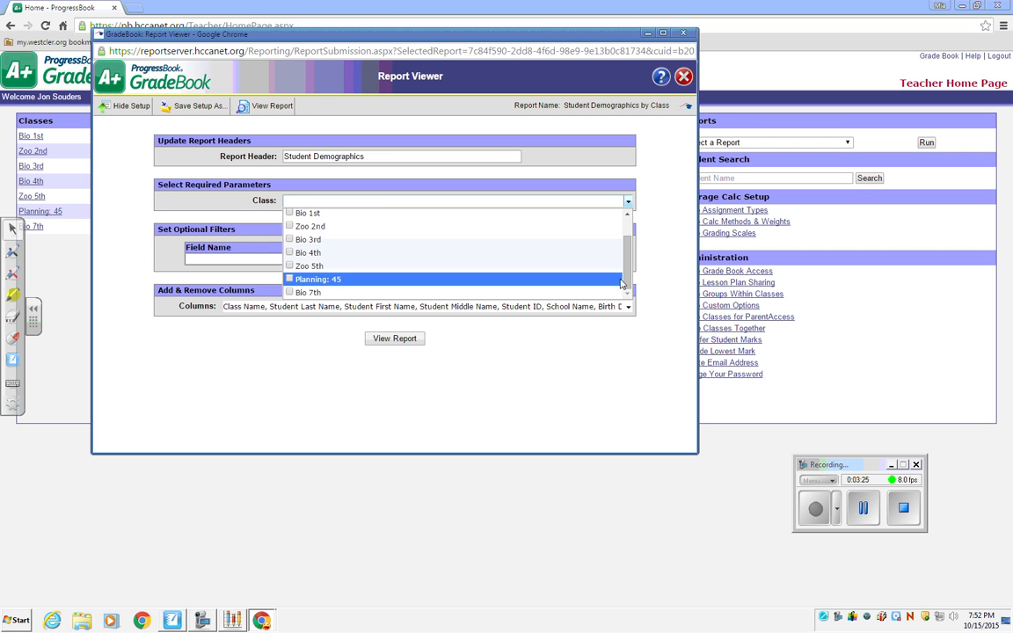
pyautogui.click(289, 292)
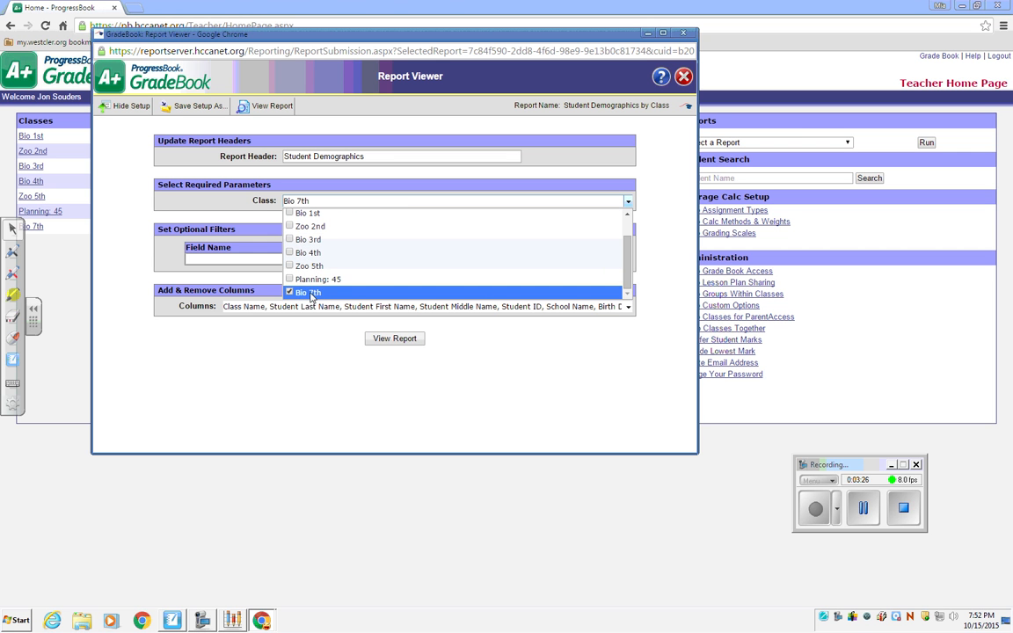
# Generate the Student Demographics report for Bio 7th and review the full student list in a maximized report window.
pyautogui.click(398, 341)
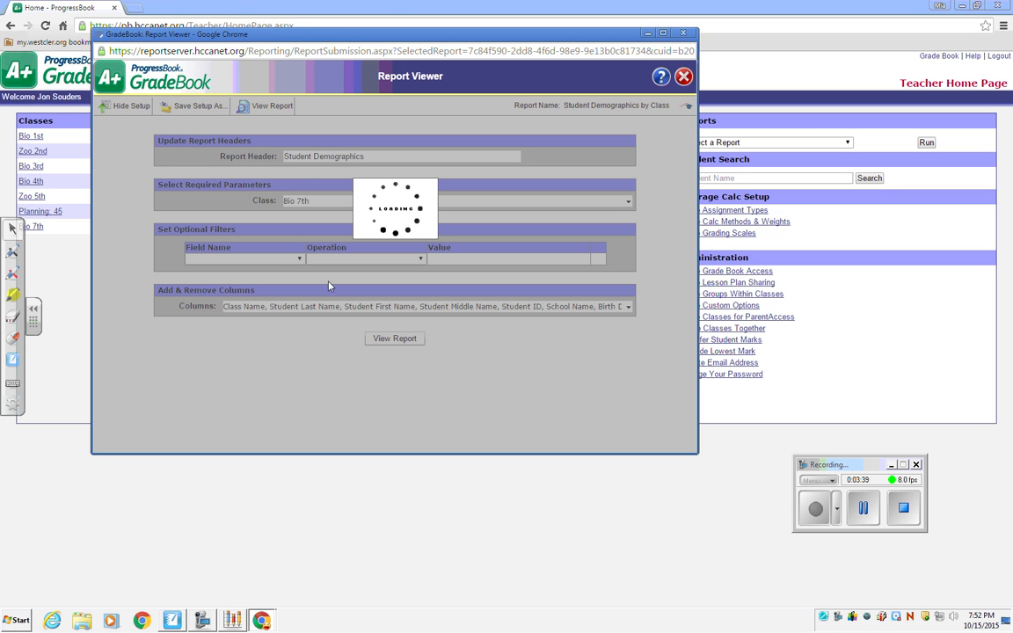
pyautogui.click(864, 510)
pyautogui.click(813, 511)
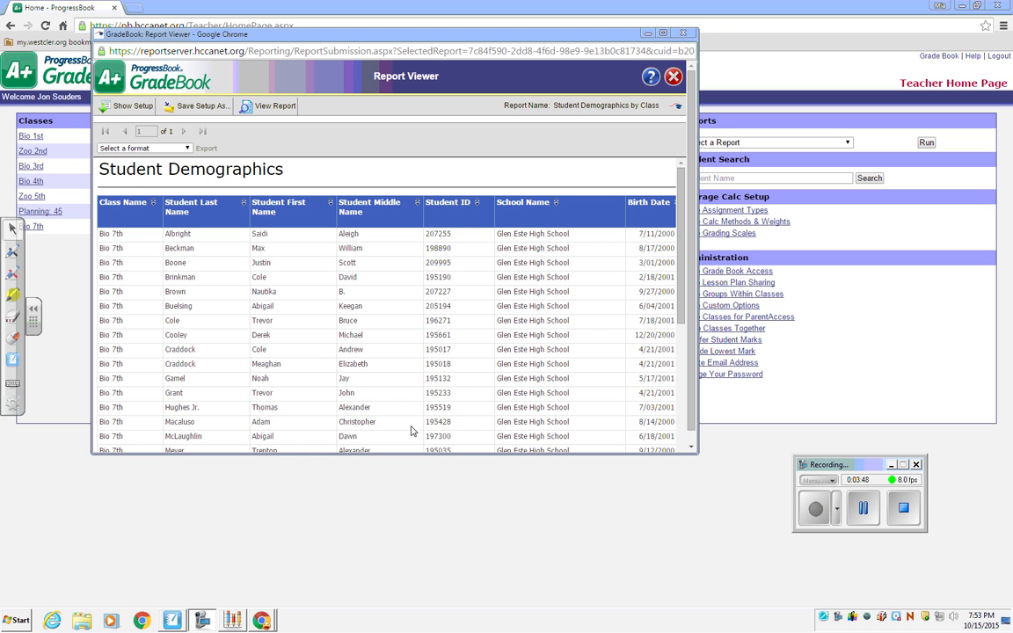
pyautogui.moveTo(677, 248); pyautogui.dragTo(681, 378)
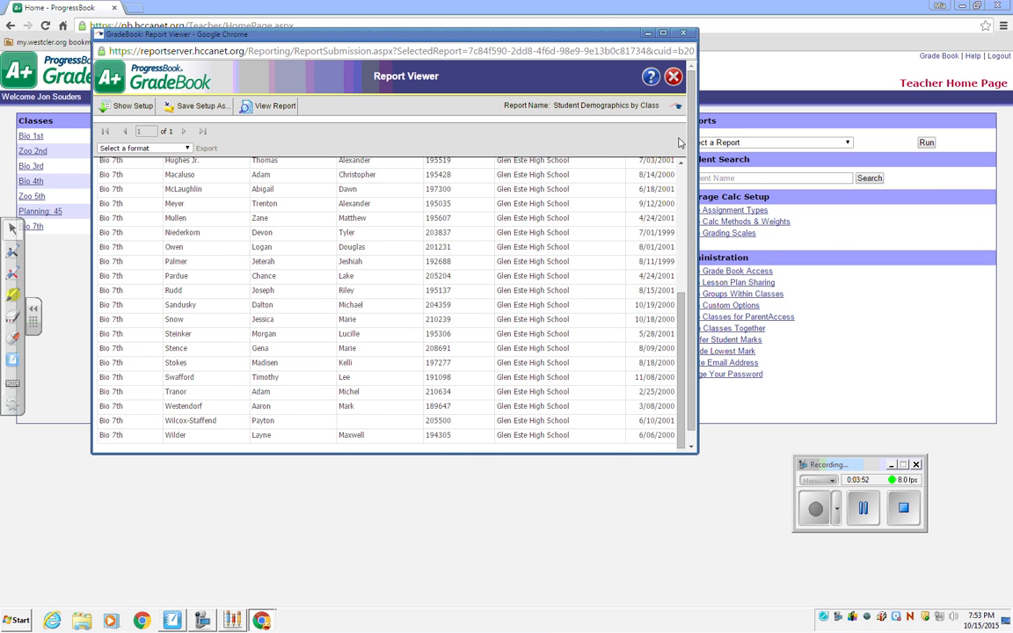
pyautogui.click(663, 34)
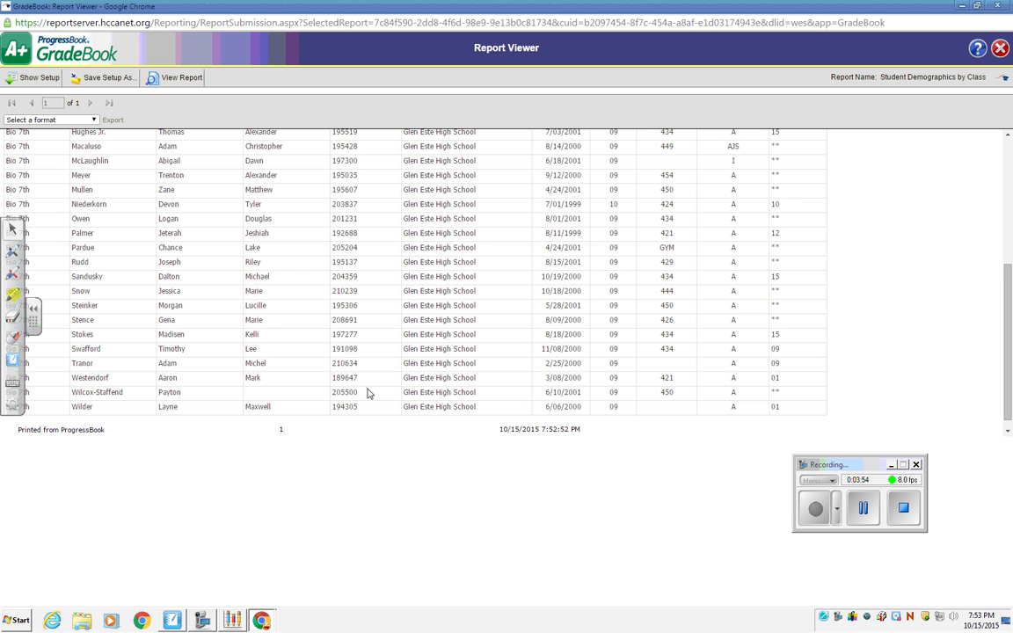
pyautogui.moveTo(1007, 275); pyautogui.dragTo(1011, 167)
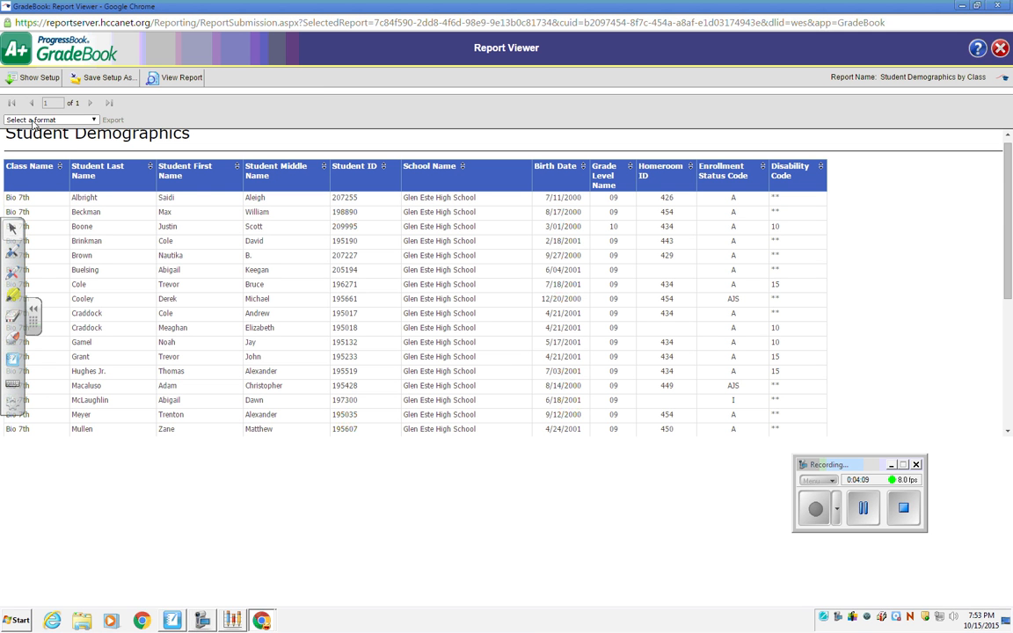
# Export the Student Demographics report in CSV (comma delimited) format.
pyautogui.click(88, 119)
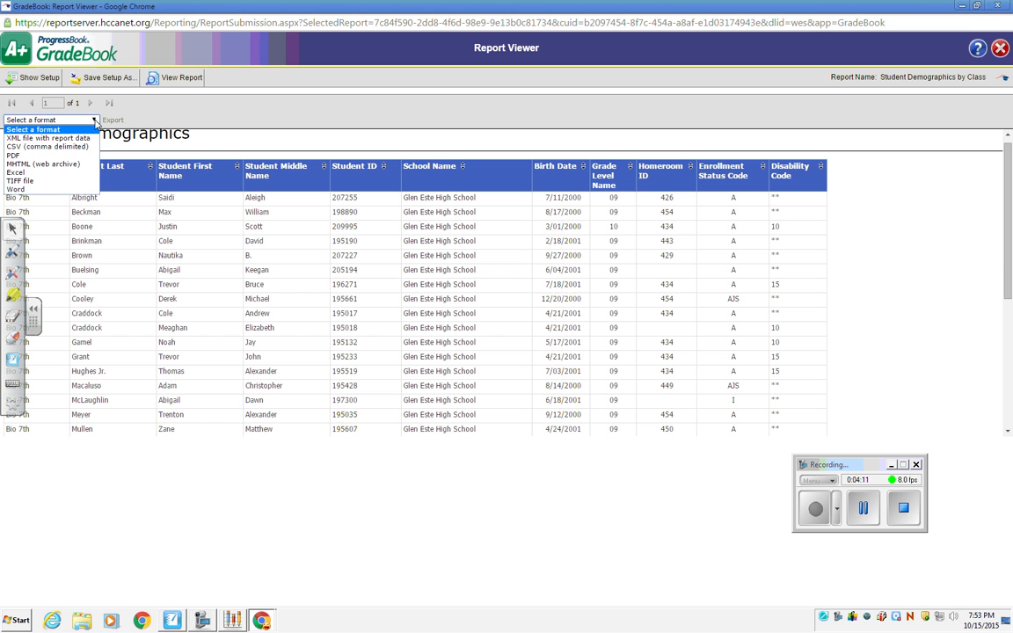
pyautogui.click(47, 147)
pyautogui.click(114, 120)
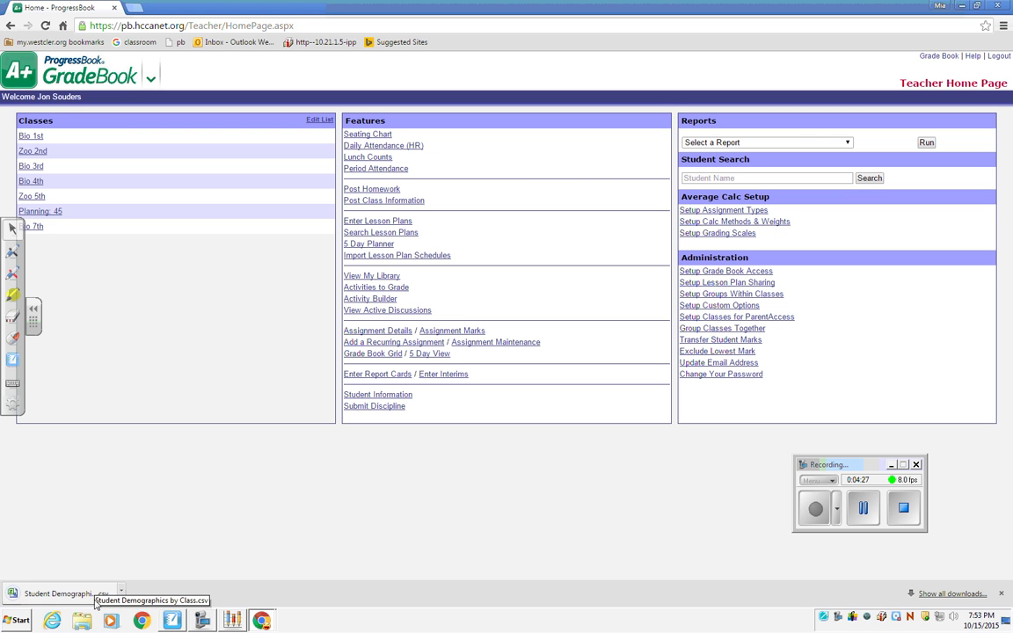
# Open the downloaded Student Demographics by Class CSV file in Excel and accept the prefilled name and initials.
pyautogui.click(121, 594)
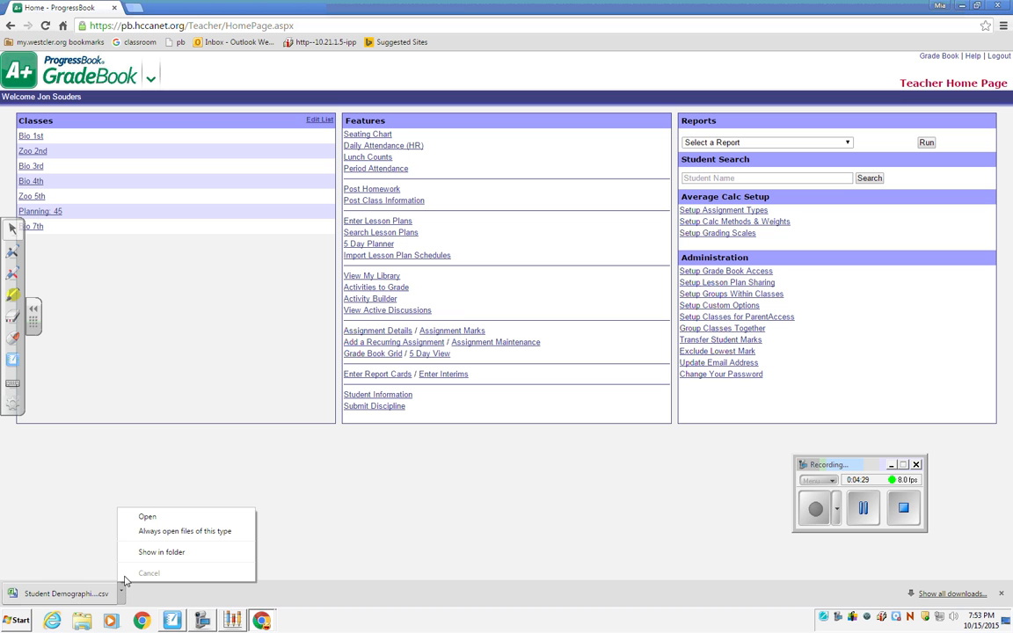
pyautogui.click(150, 517)
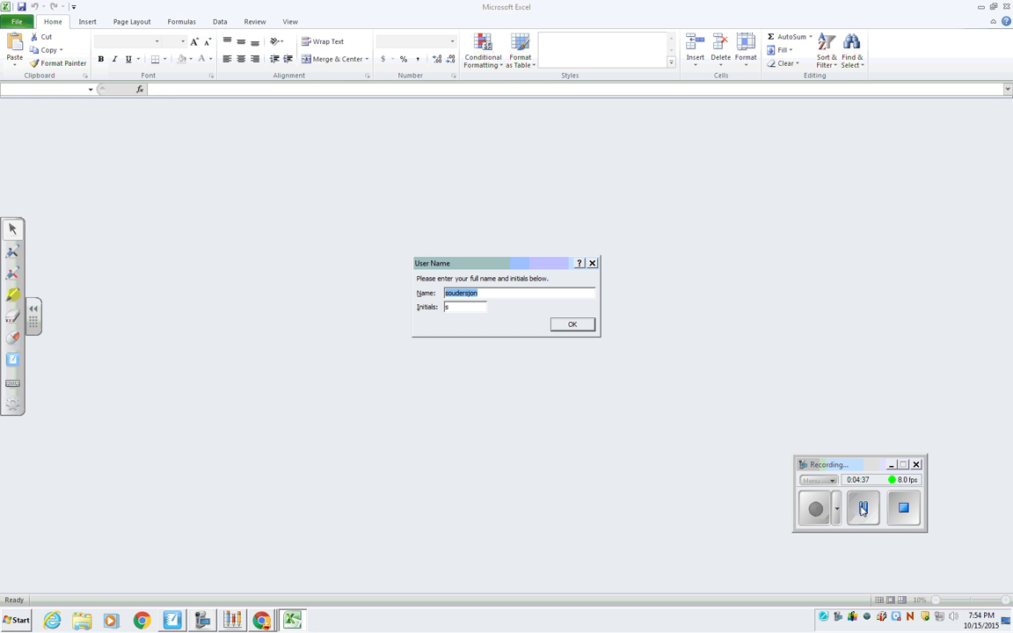
pyautogui.click(573, 326)
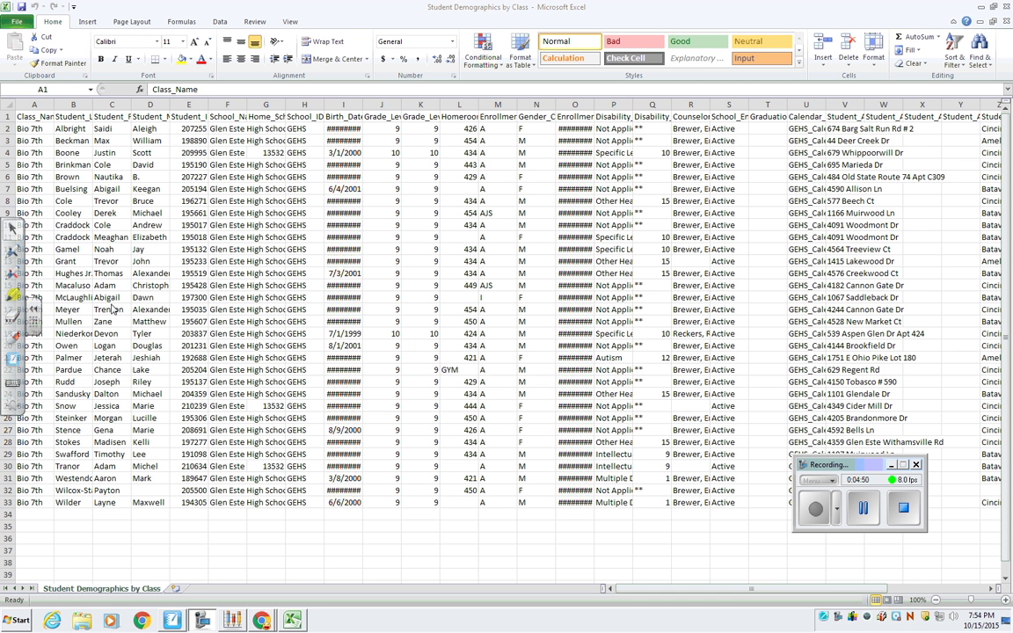
# Widen the Student_Last_Name column slightly.
pyautogui.click(90, 104)
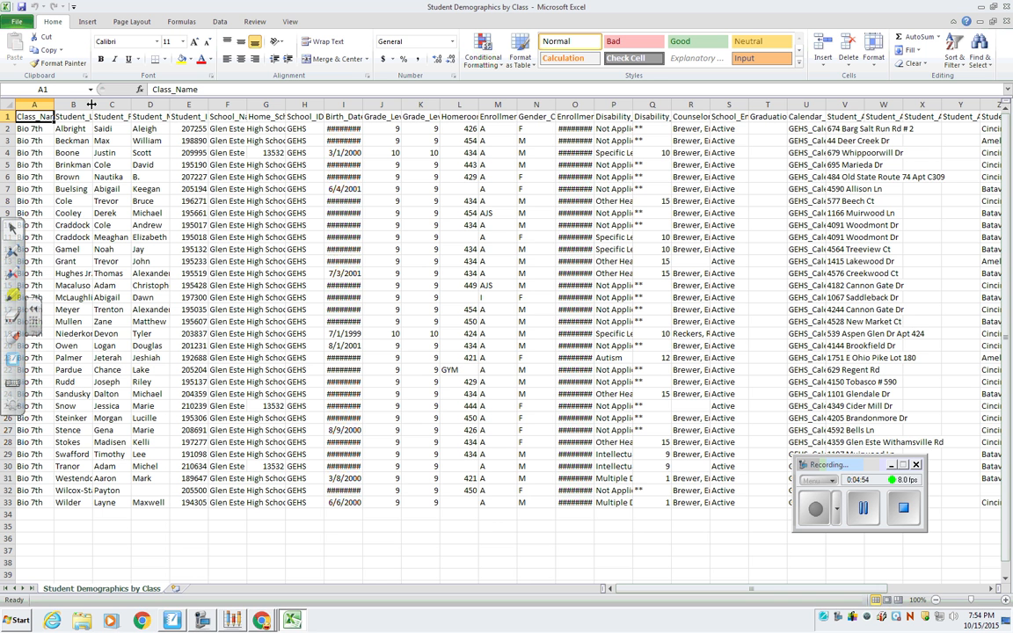
pyautogui.moveTo(104, 104); pyautogui.dragTo(116, 103)
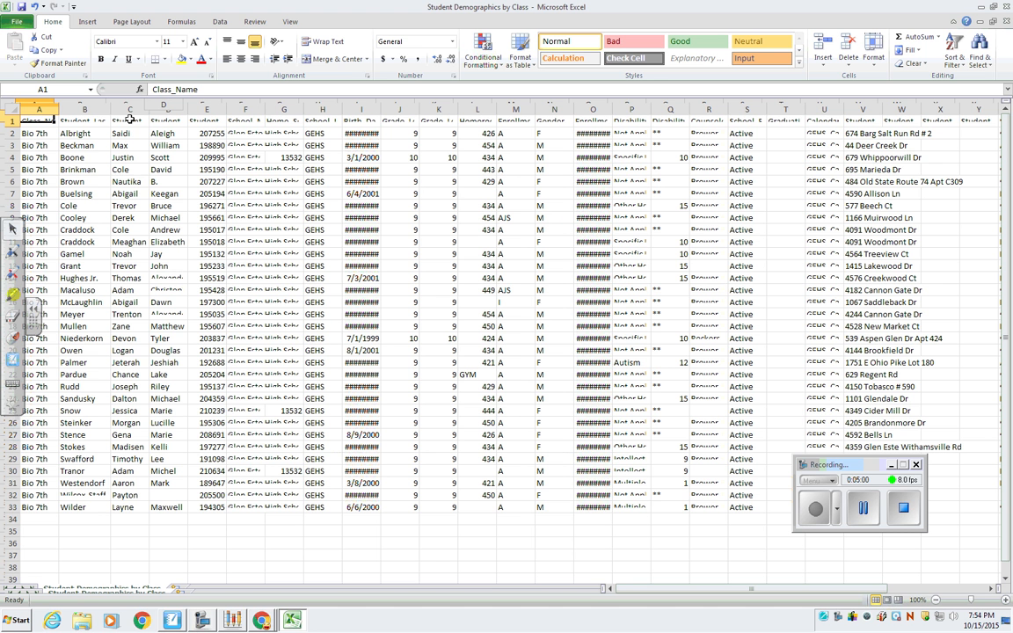
pyautogui.click(867, 510)
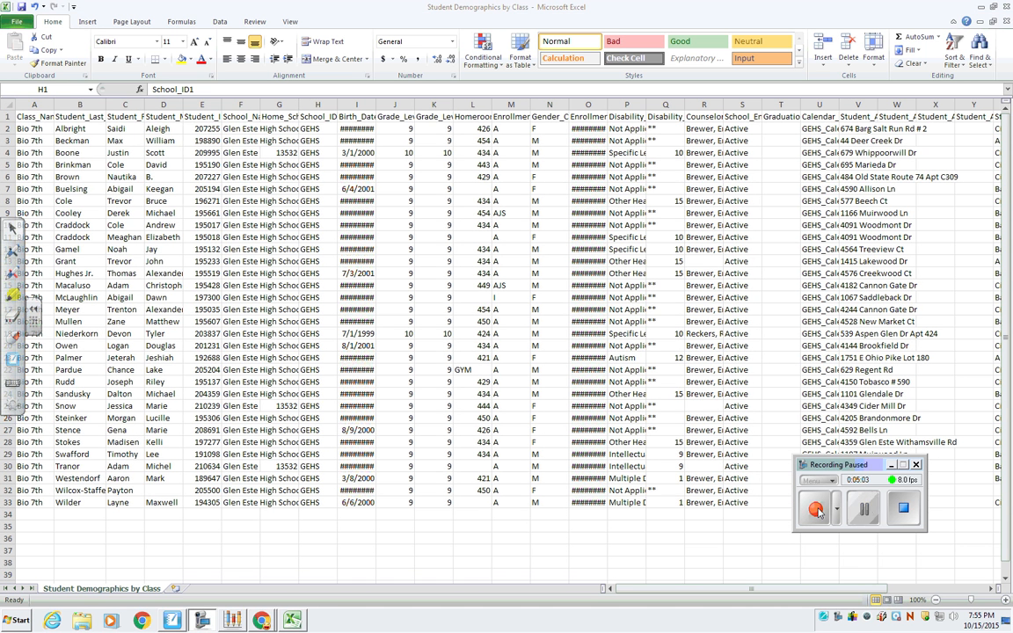
pyautogui.click(816, 509)
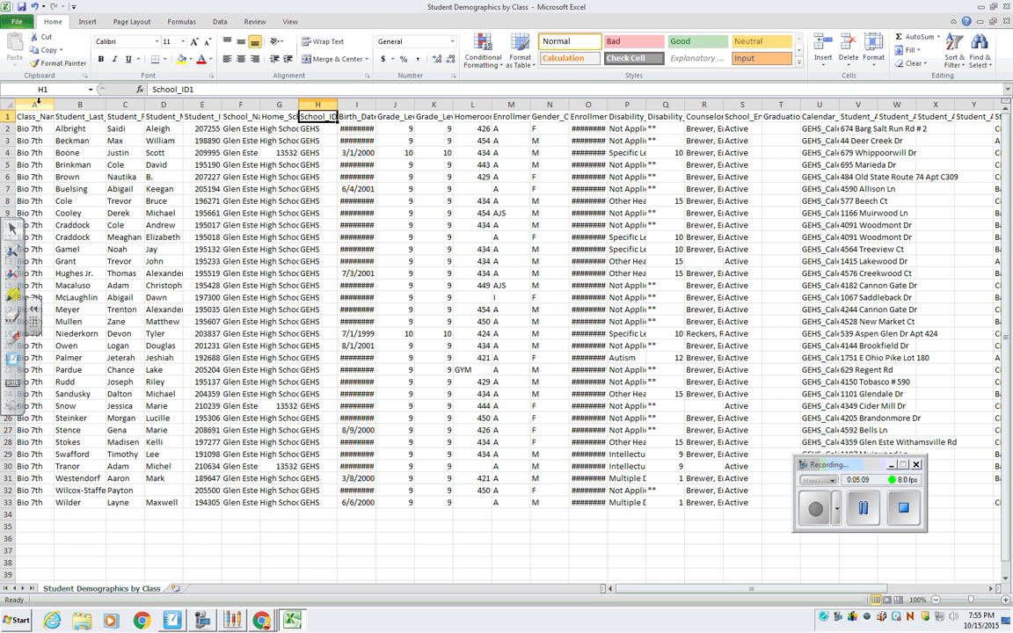
# Delete the class name column and the student middle name column from the sheet.
pyautogui.click(36, 103)
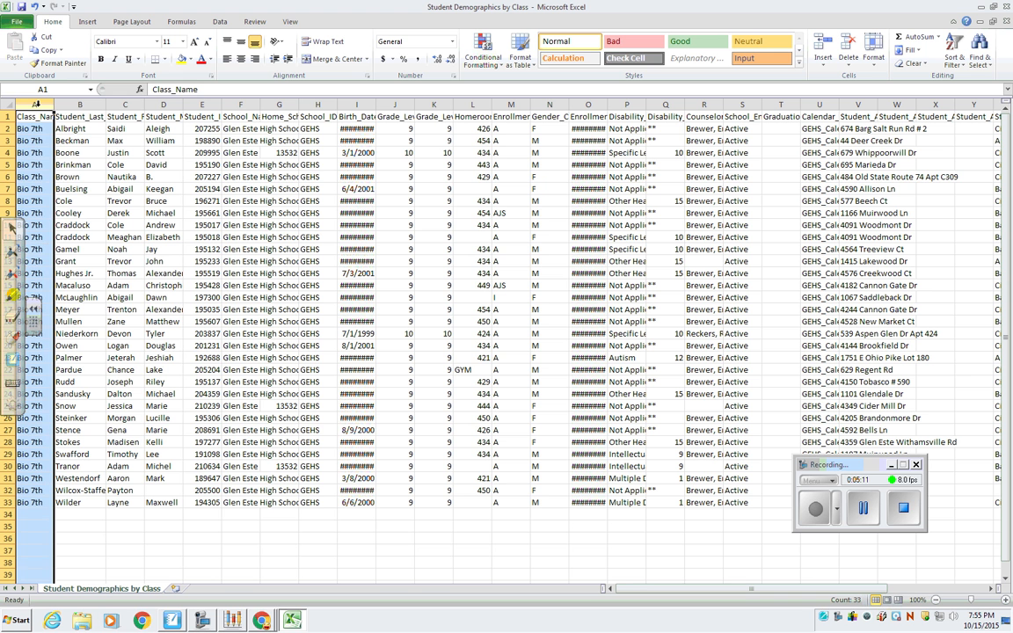
pyautogui.rightClick(35, 138)
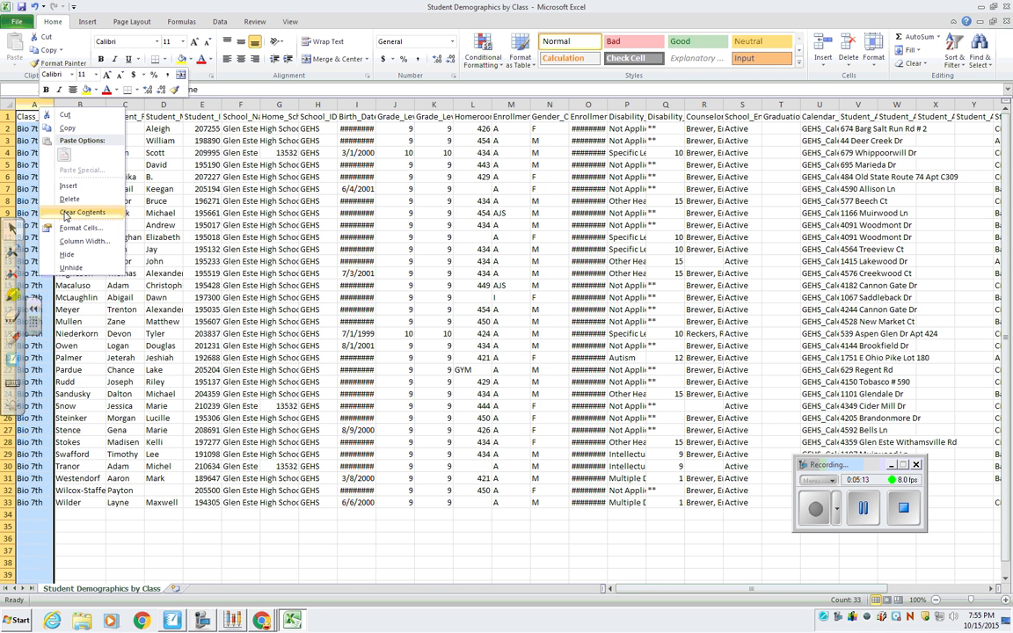
pyautogui.click(70, 201)
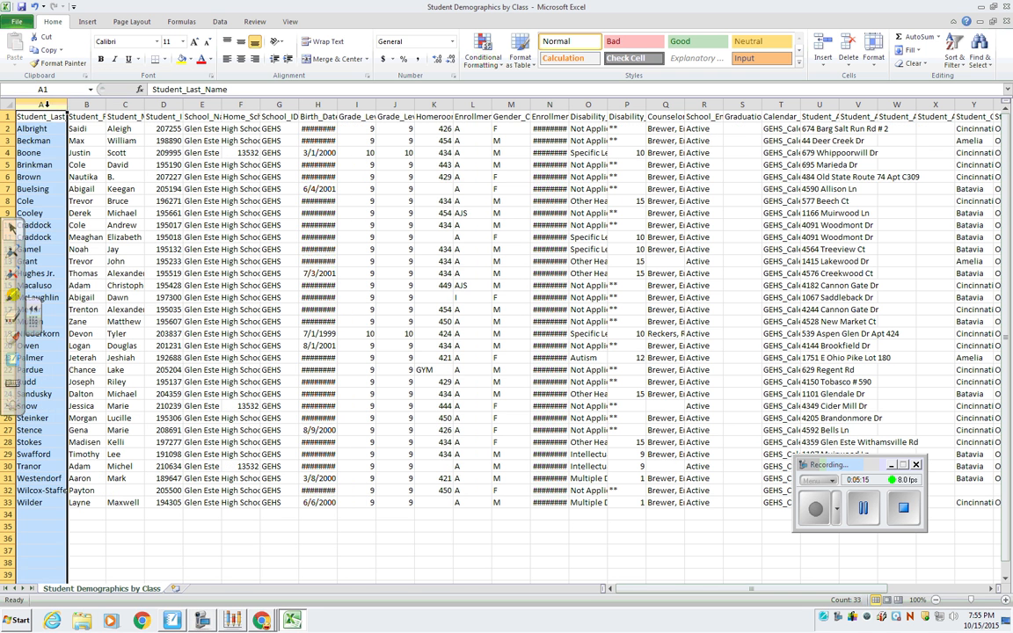
pyautogui.click(125, 105)
pyautogui.rightClick(130, 111)
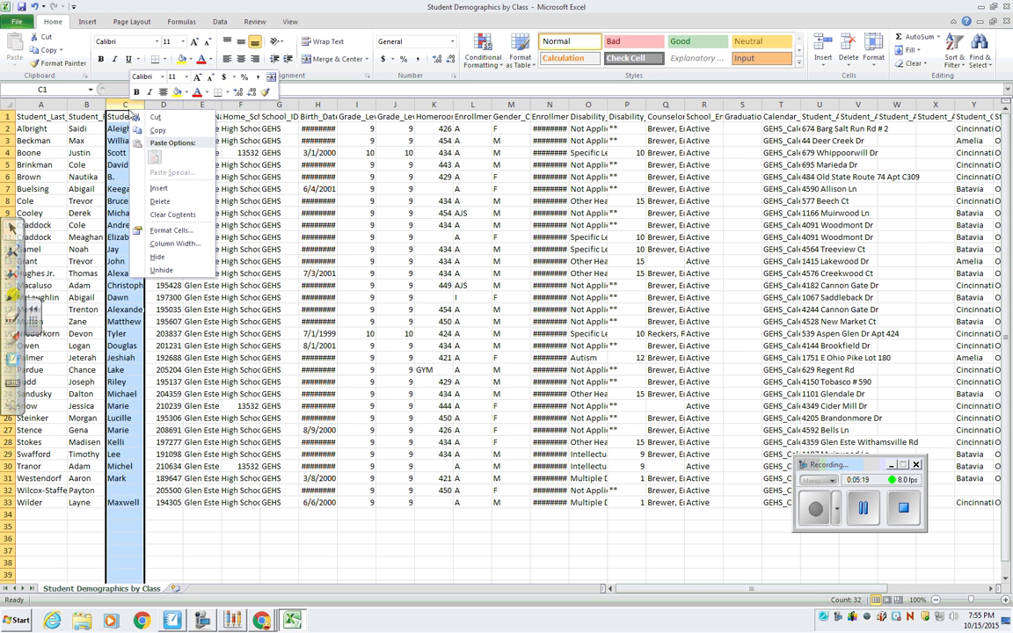
pyautogui.click(158, 201)
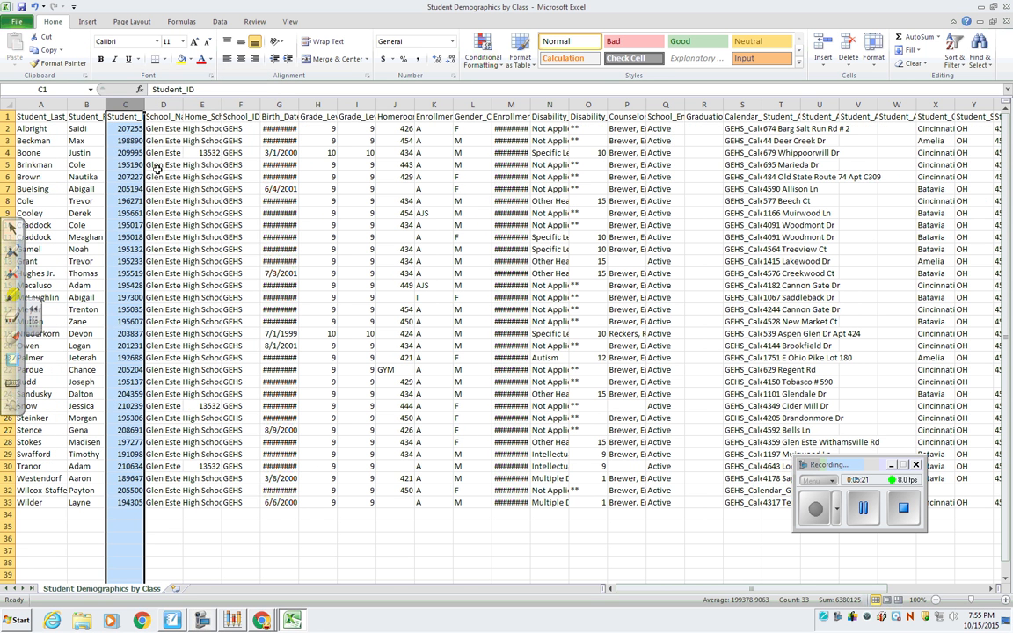
# Delete all columns from School_Name onward and widen the remaining last name, first name and ID columns.
pyautogui.click(161, 104)
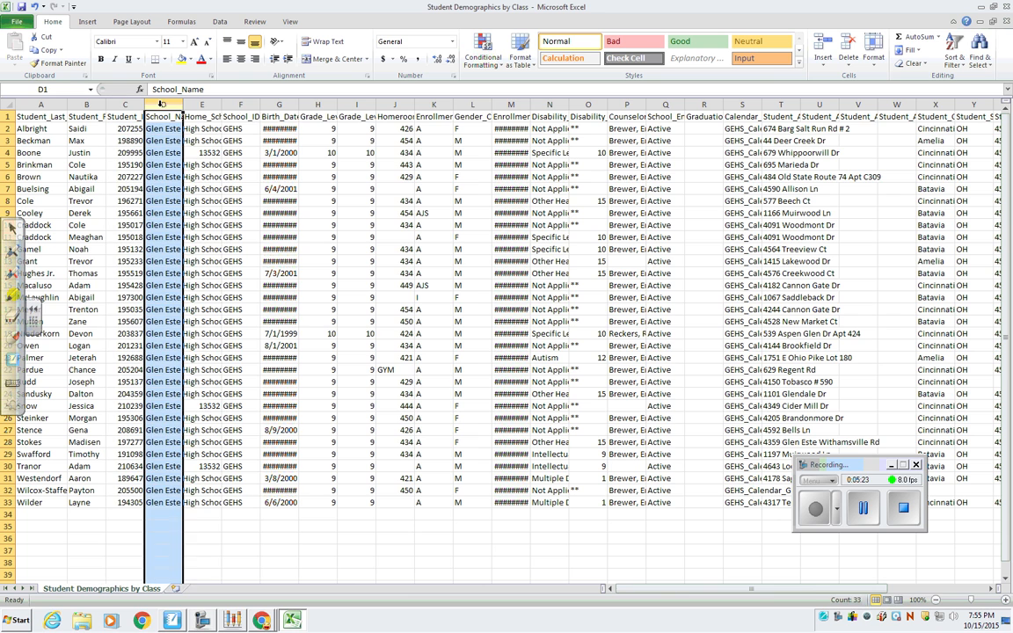
pyautogui.moveTo(166, 104); pyautogui.dragTo(936, 98)
pyautogui.rightClick(693, 141)
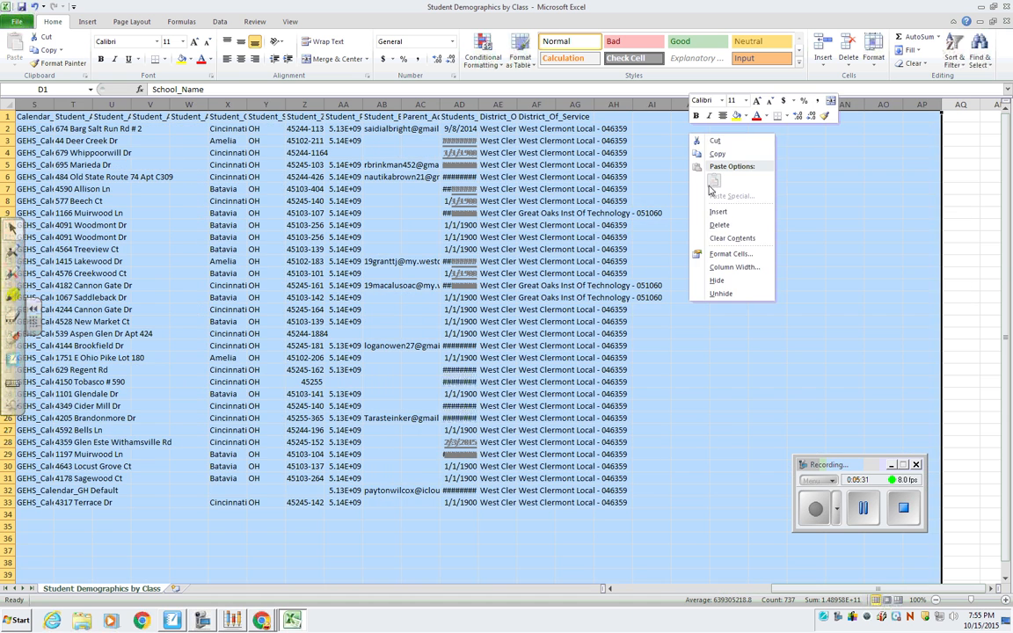
pyautogui.click(717, 225)
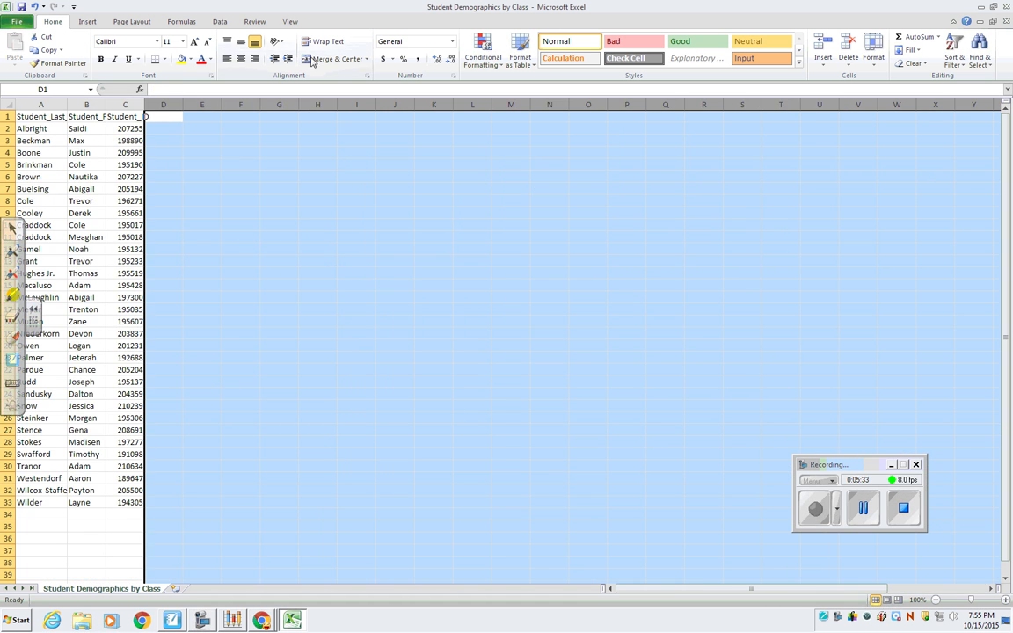
pyautogui.moveTo(68, 105); pyautogui.dragTo(244, 104)
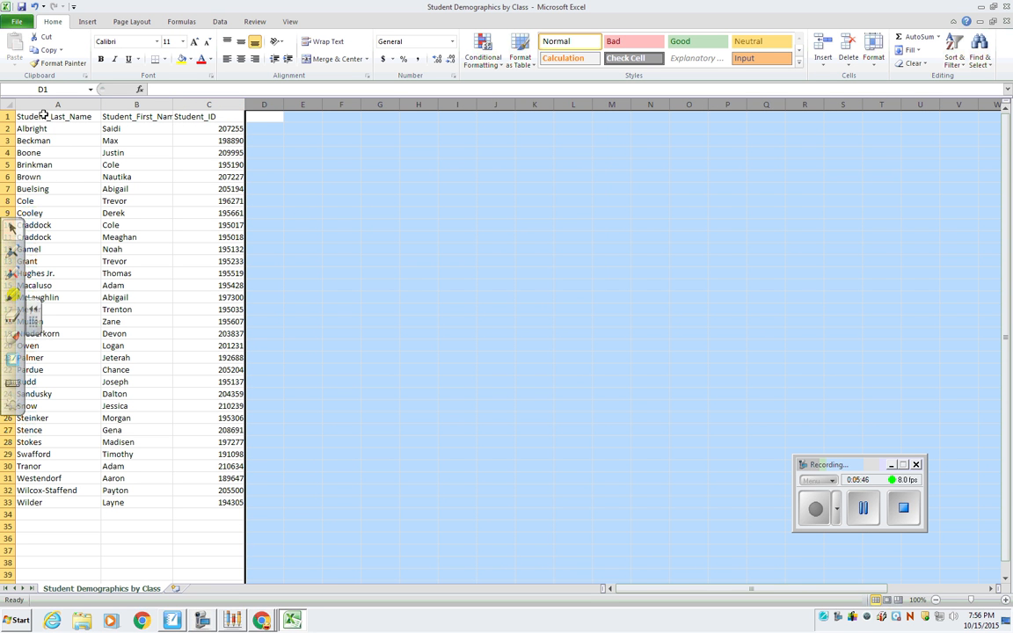
# Rename the header in A1 to "student family name" and the header in B1 to "student given name".
pyautogui.click(74, 117)
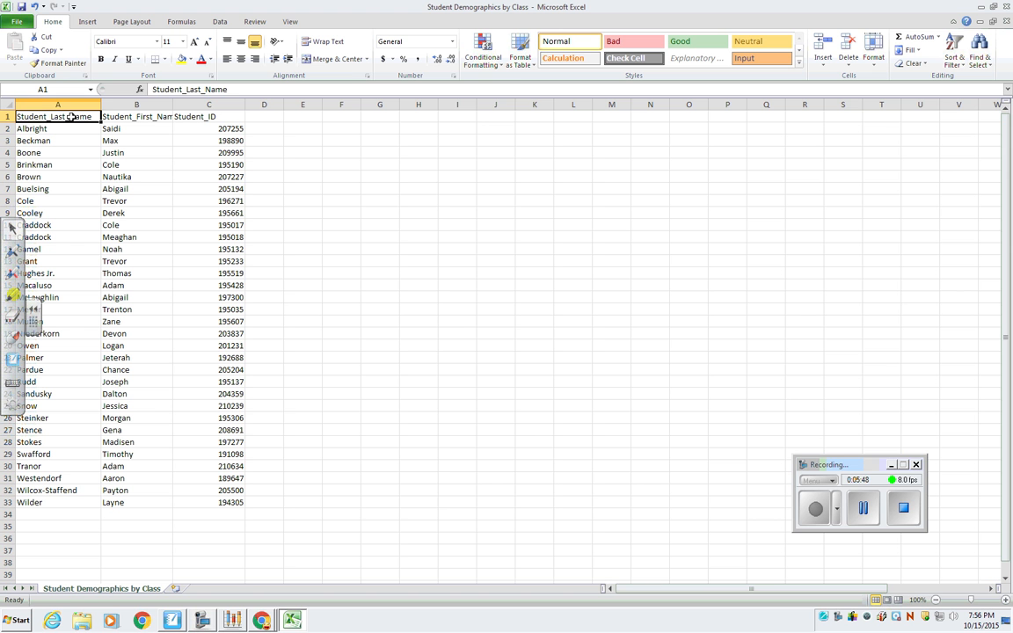
pyautogui.moveTo(228, 89); pyautogui.dragTo(141, 92)
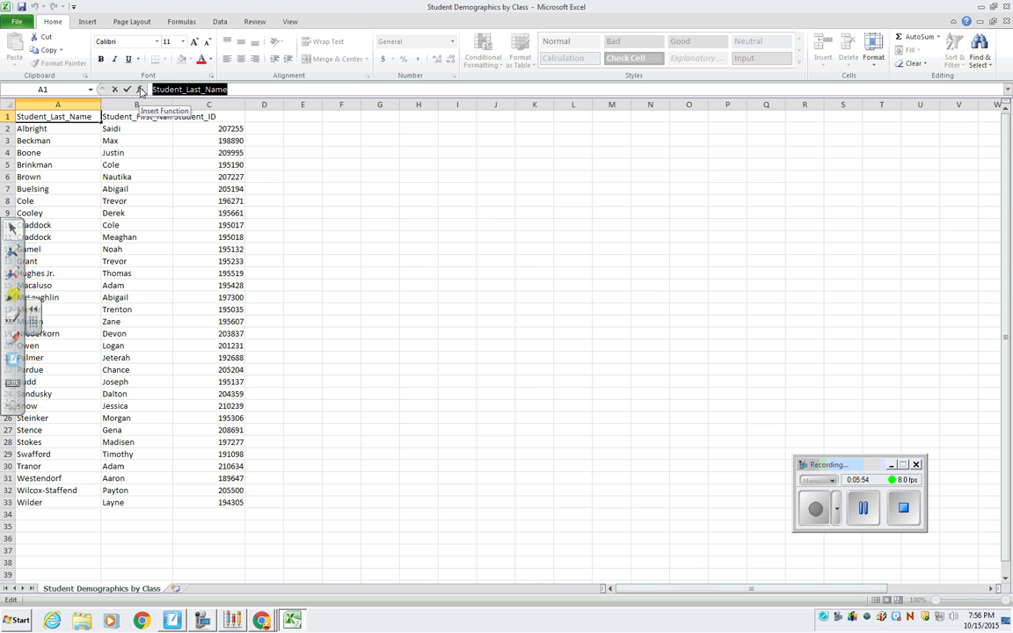
pyautogui.write('student family')
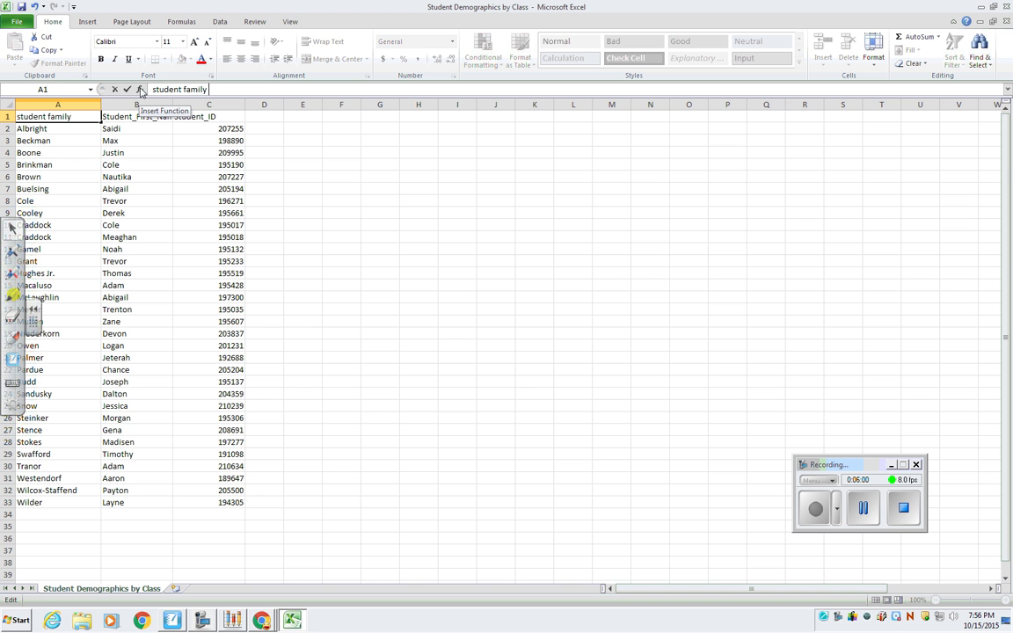
pyautogui.write('name')
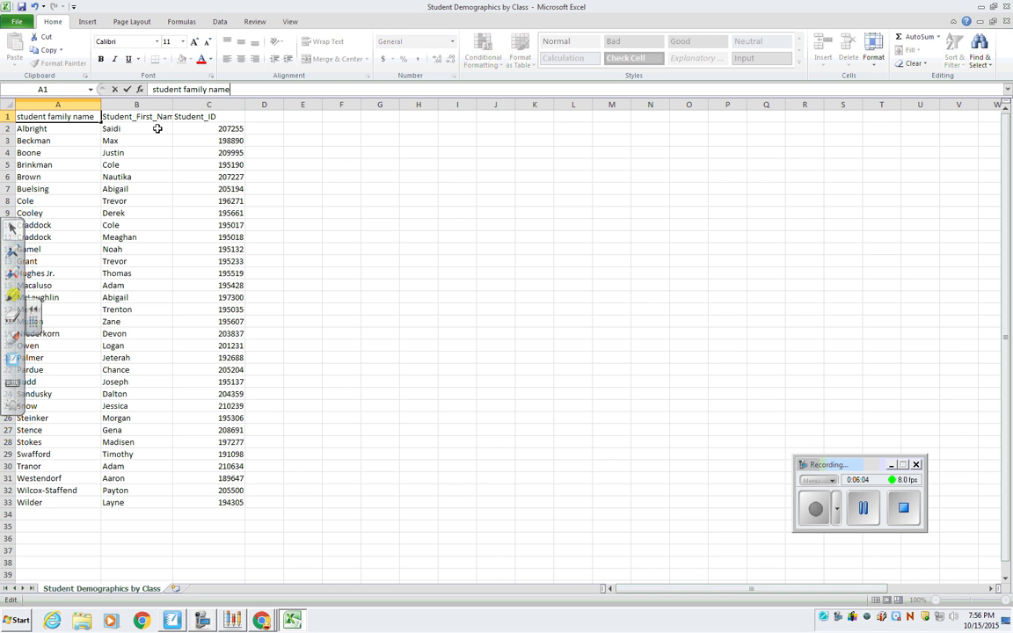
pyautogui.click(157, 125)
pyautogui.moveTo(230, 90); pyautogui.dragTo(139, 93)
pyautogui.write('student given')
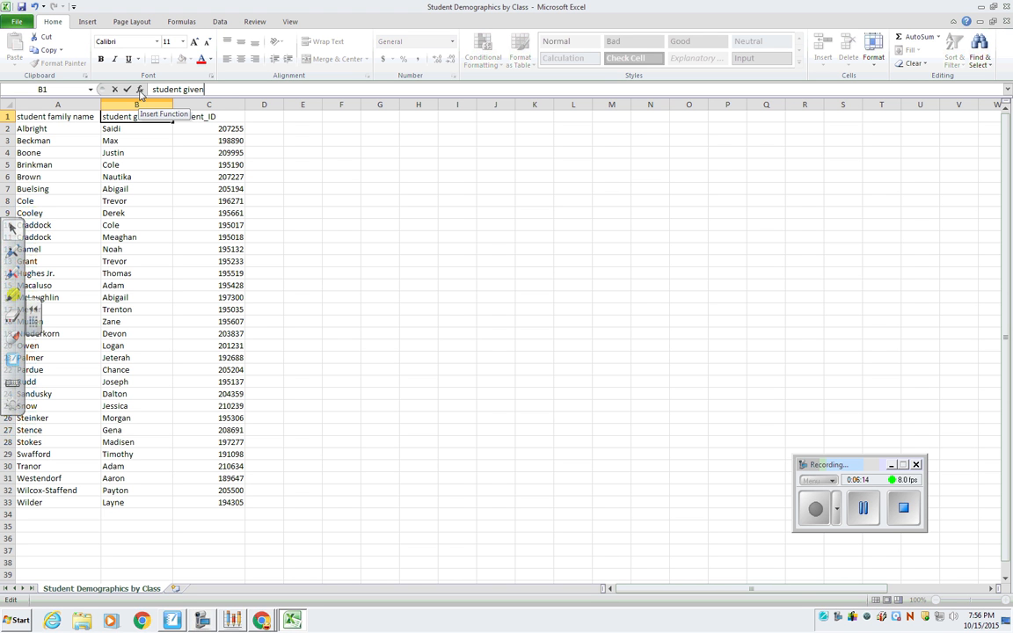
pyautogui.write('name')
# Change the header in C1 to "Student ID" by replacing the underscore with a space.
pyautogui.click(213, 117)
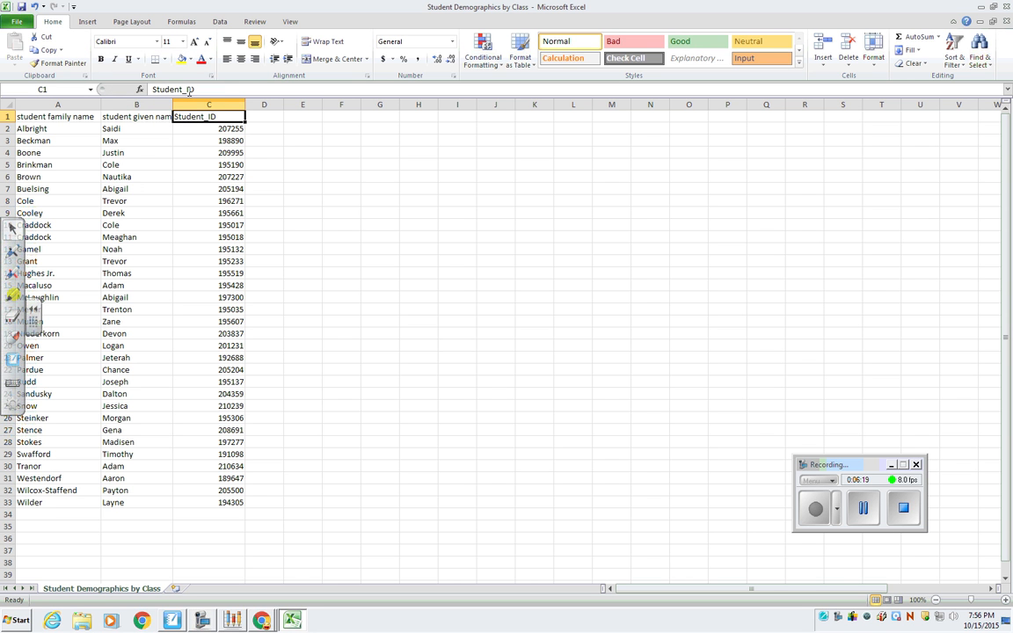
pyautogui.click(186, 89)
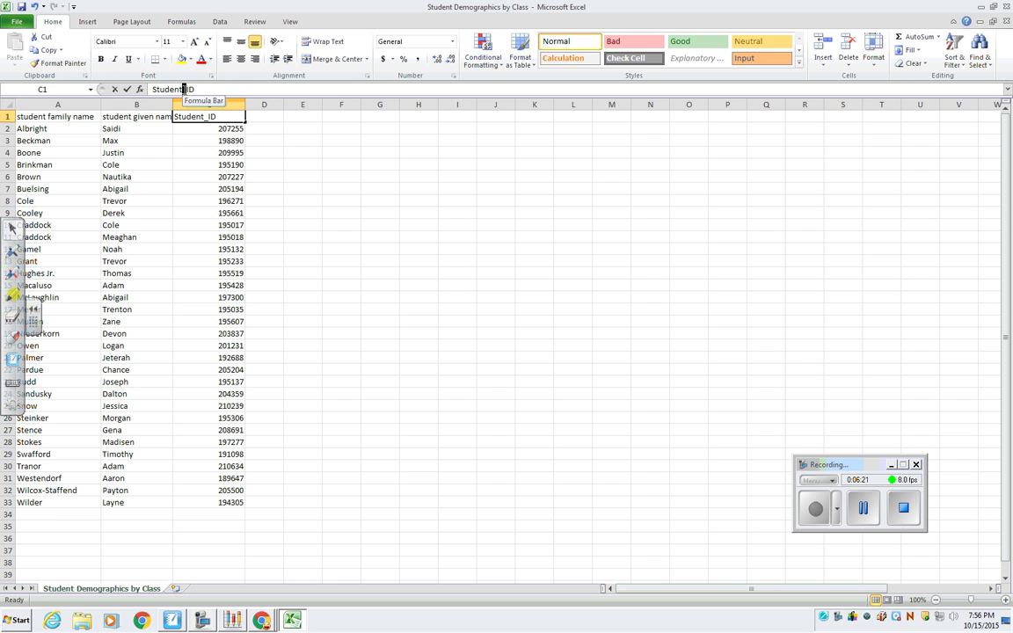
pyautogui.click(185, 90)
pyautogui.press('Delete')
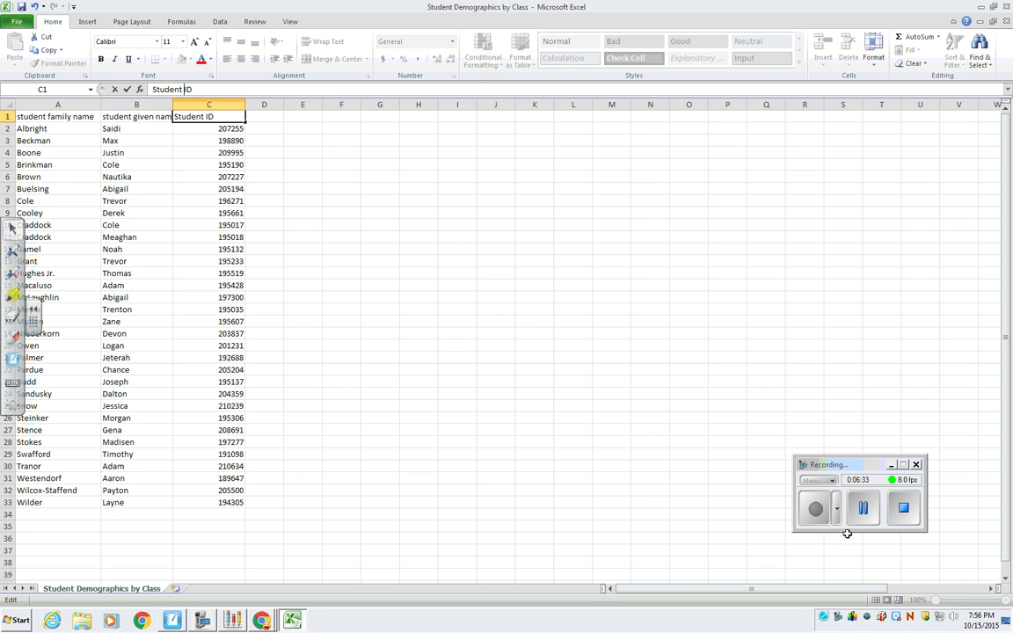
pyautogui.click(860, 508)
pyautogui.click(816, 510)
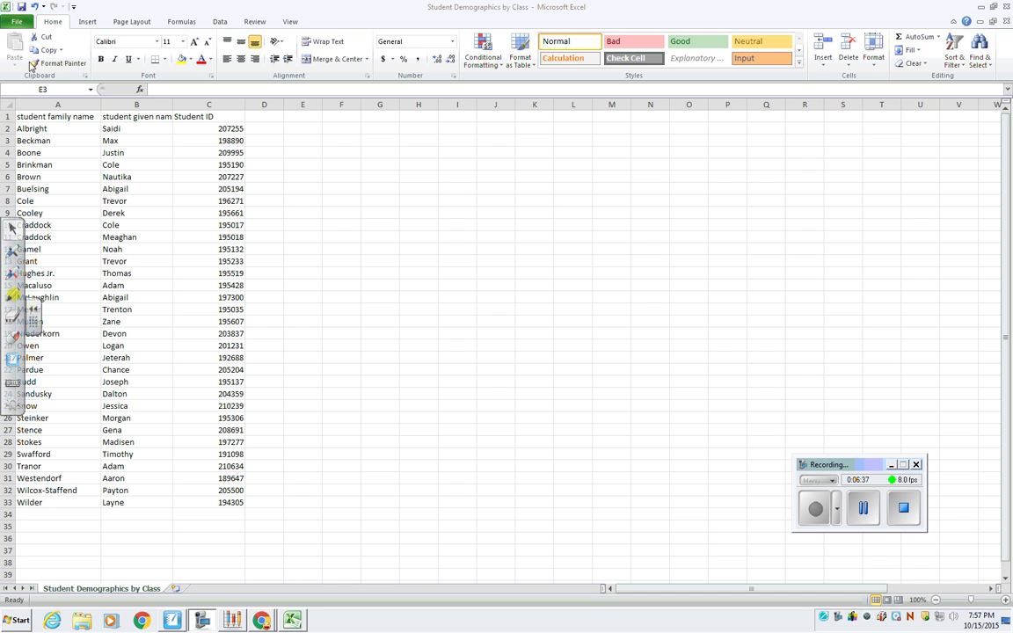
# Save the student sheet on the G: drive as "biop bell 7" in CSV (Comma delimited) format, keeping that format.
pyautogui.click(16, 24)
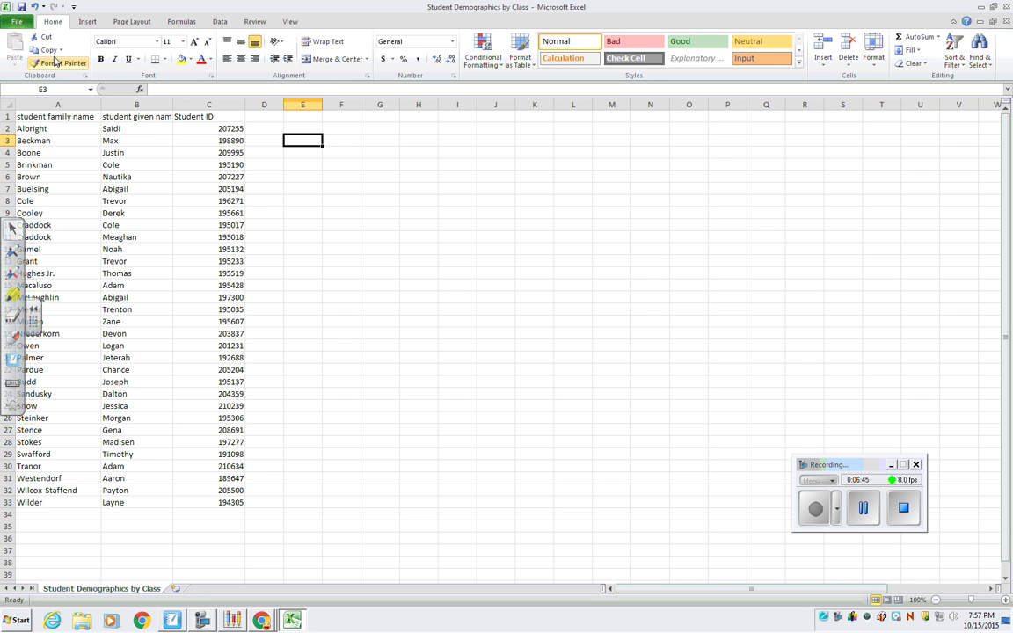
pyautogui.click(16, 24)
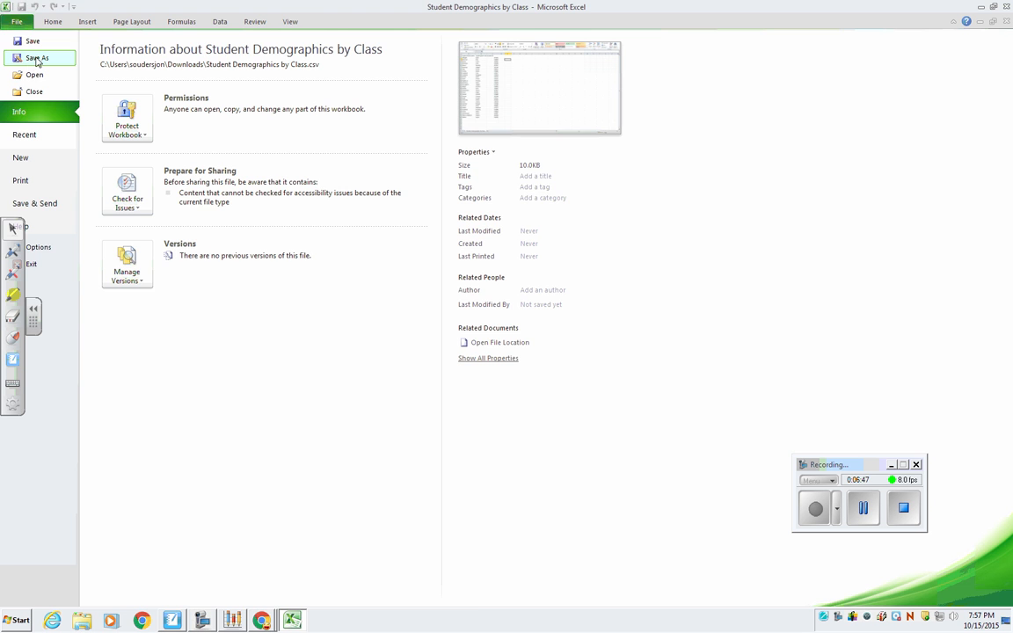
pyautogui.click(37, 58)
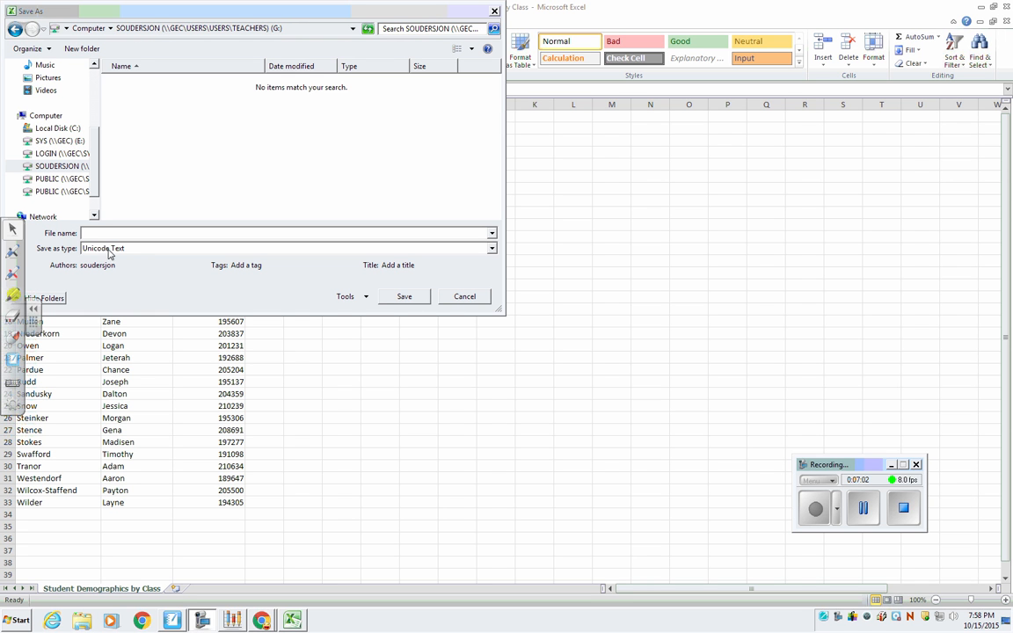
pyautogui.click(89, 232)
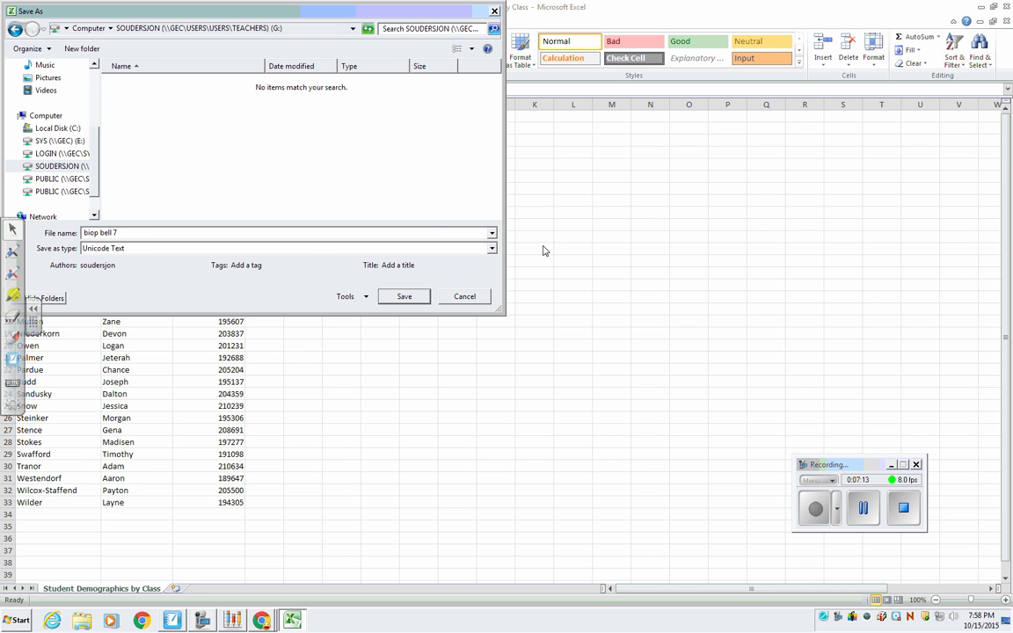
pyautogui.click(491, 248)
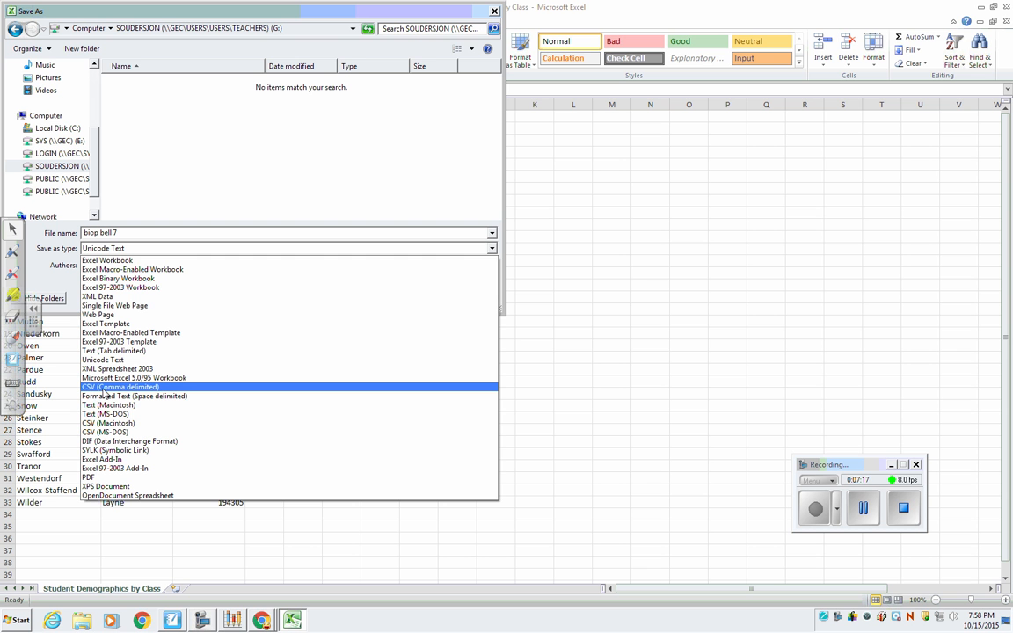
pyautogui.click(107, 389)
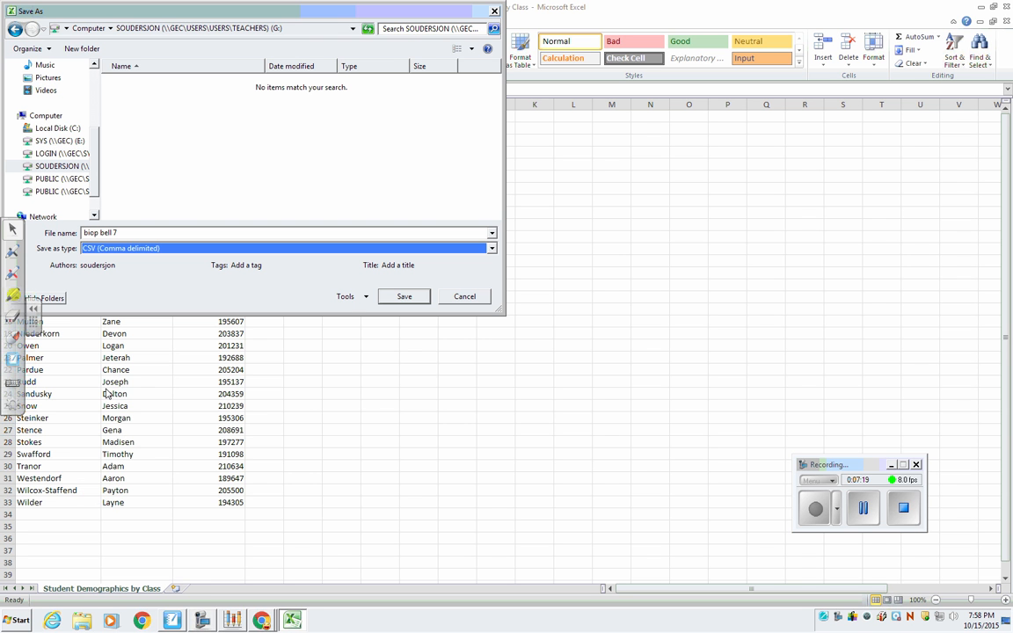
pyautogui.click(405, 298)
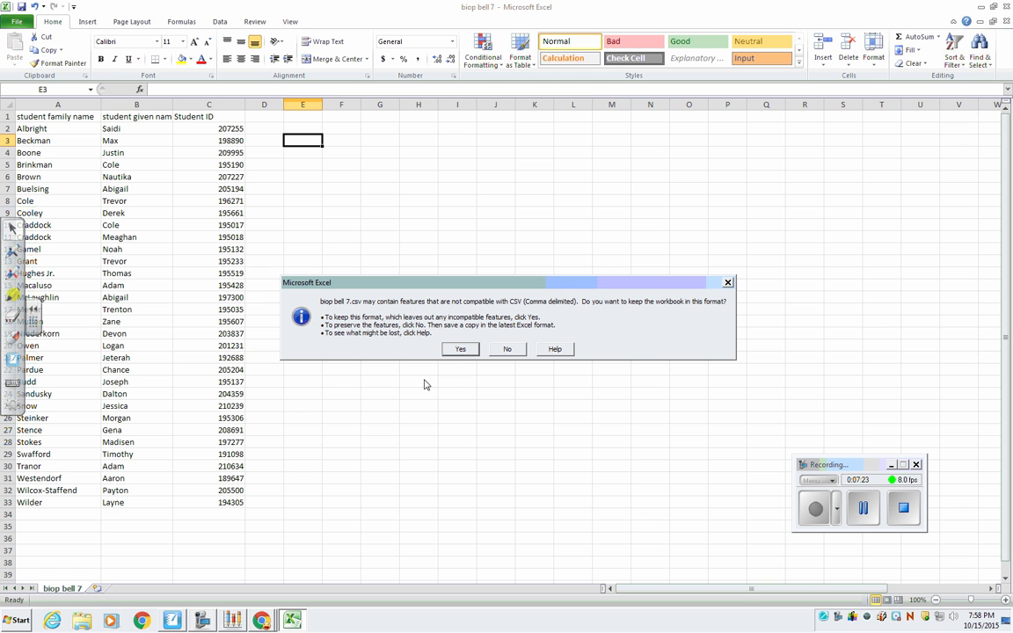
pyautogui.click(461, 352)
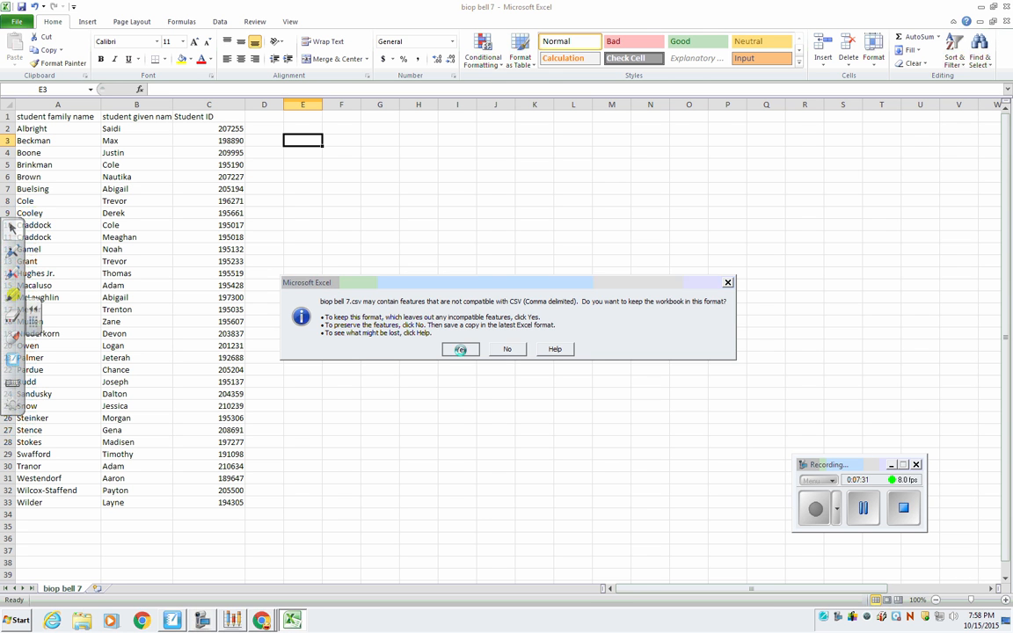
pyautogui.click(462, 352)
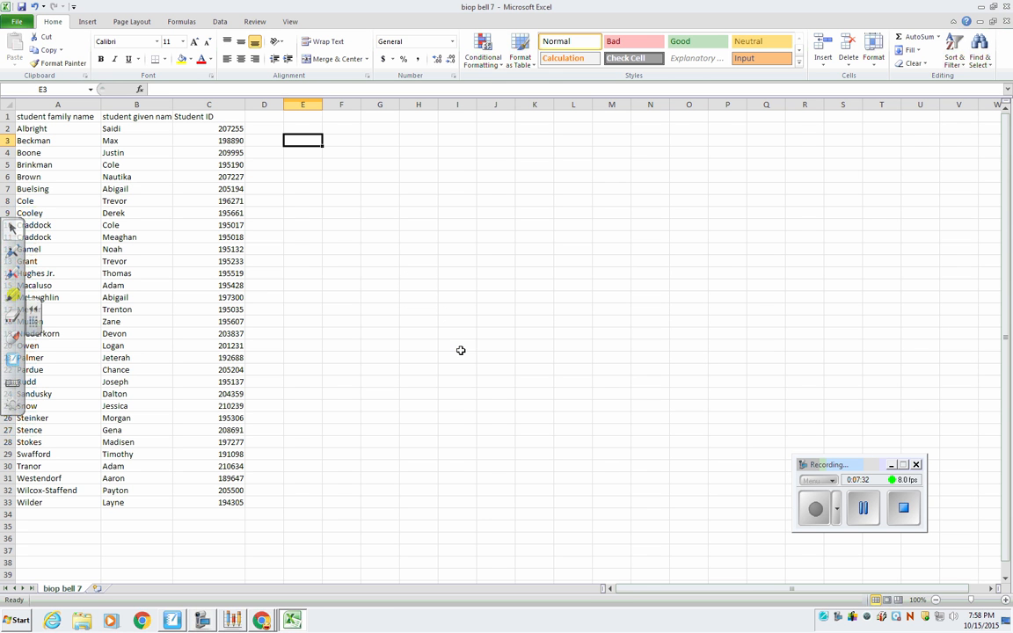
# Close the biop bell 7 workbook, saving its changes over the existing CSV file.
pyautogui.click(1006, 7)
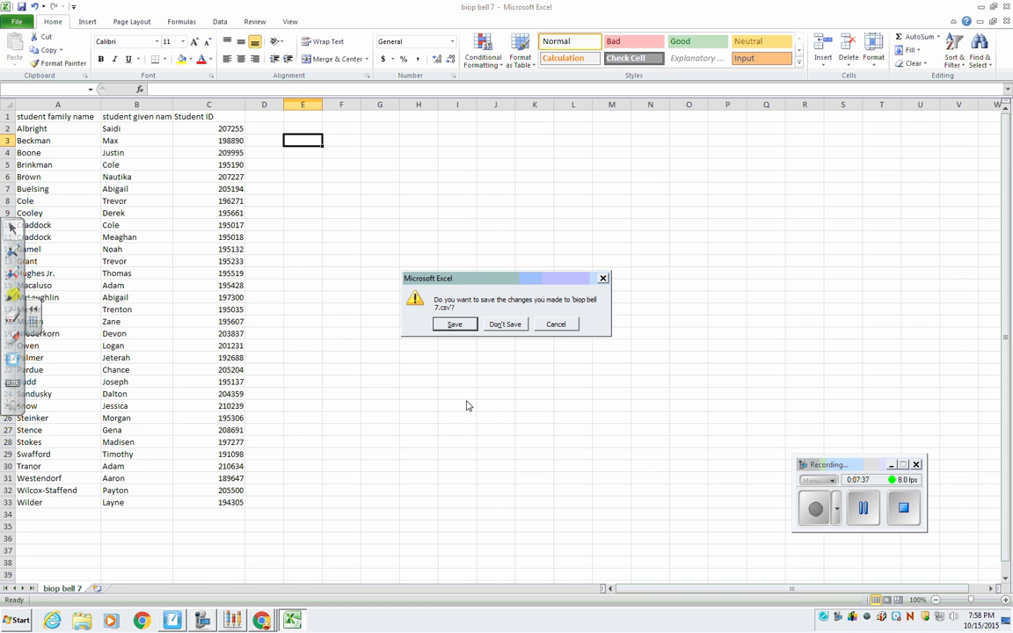
pyautogui.click(454, 324)
pyautogui.click(403, 296)
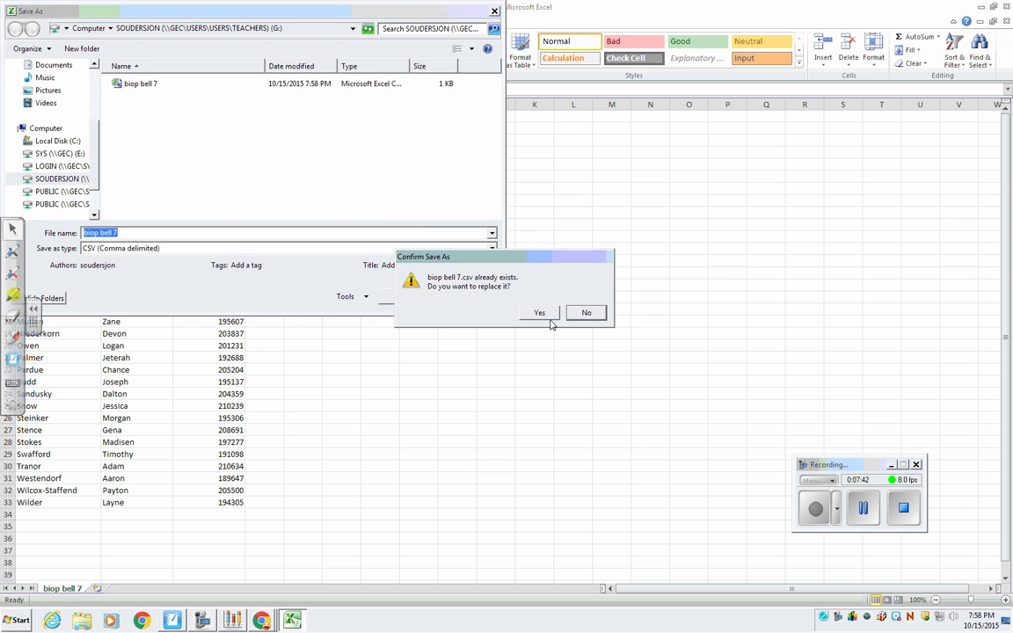
pyautogui.click(535, 315)
pyautogui.click(465, 355)
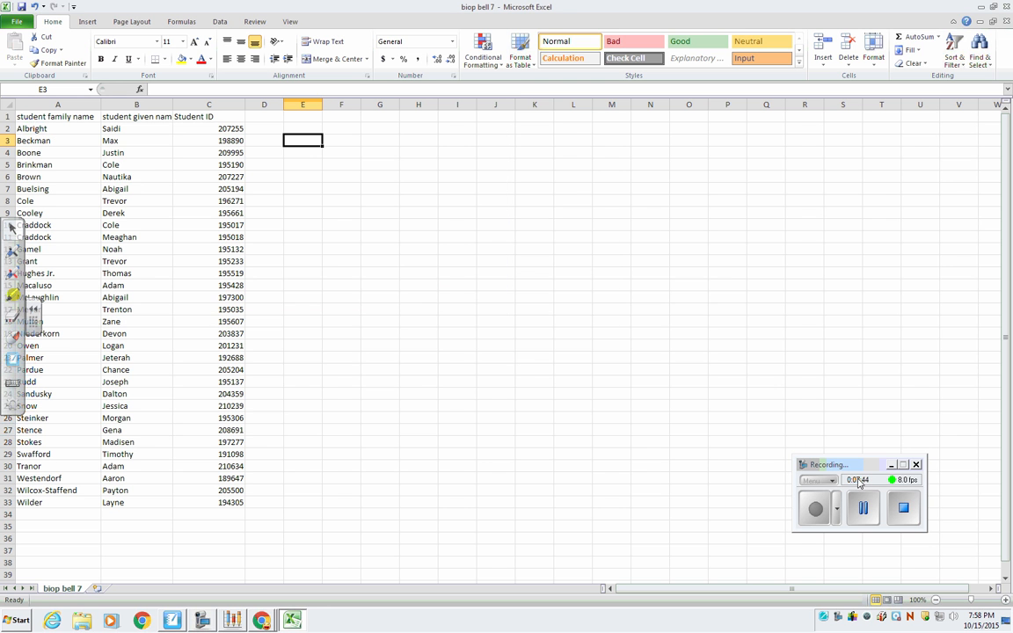
pyautogui.click(864, 514)
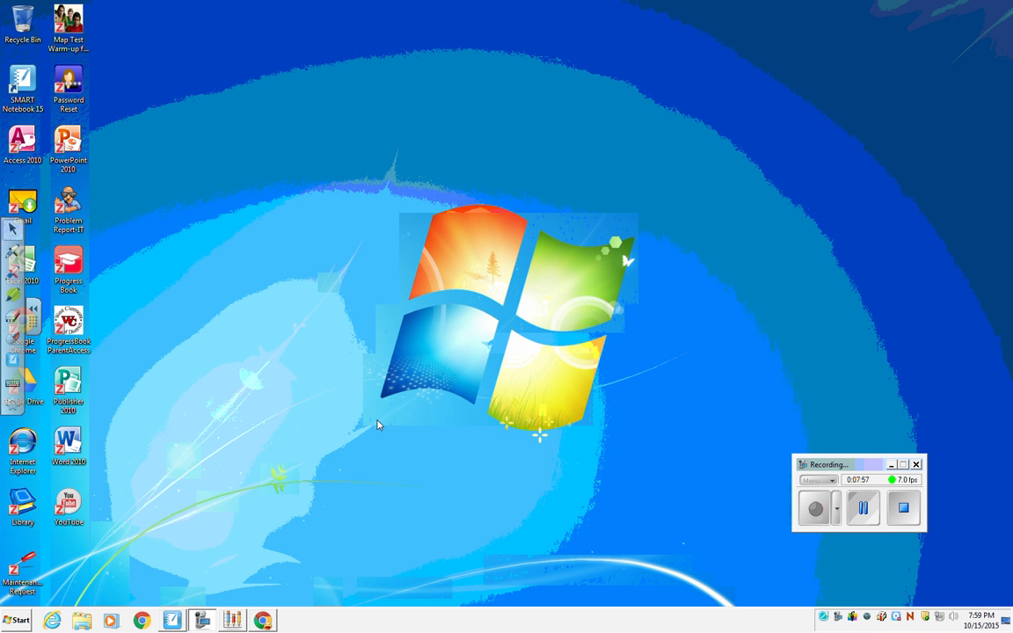
# Switch to SMART Response Teacher Tools and start importing students into Biology Bell 7 (Period 7) from Comma Separated Values (CSV).
pyautogui.click(239, 625)
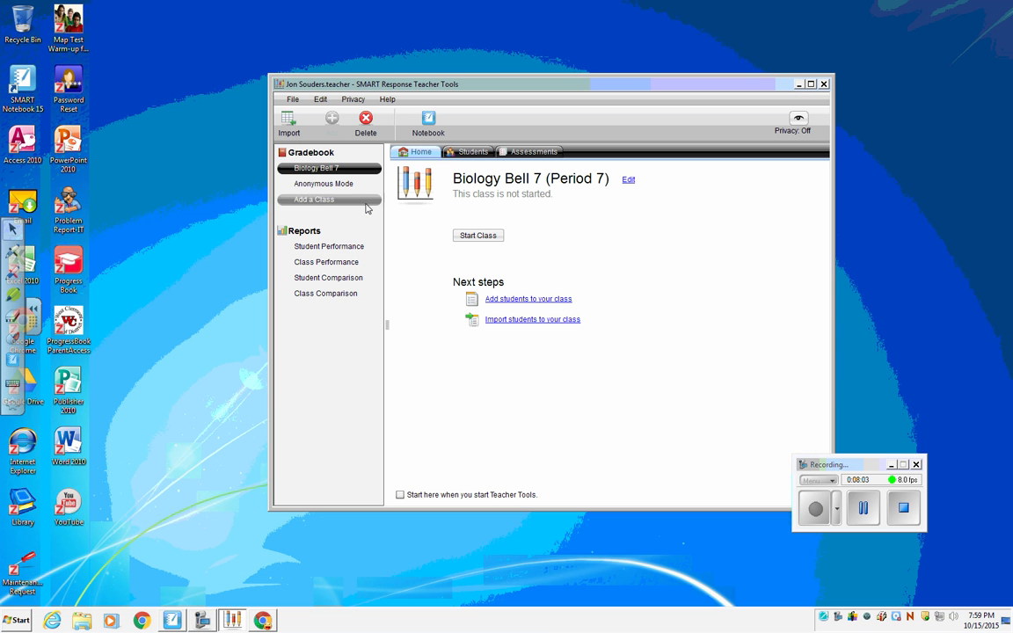
pyautogui.click(287, 123)
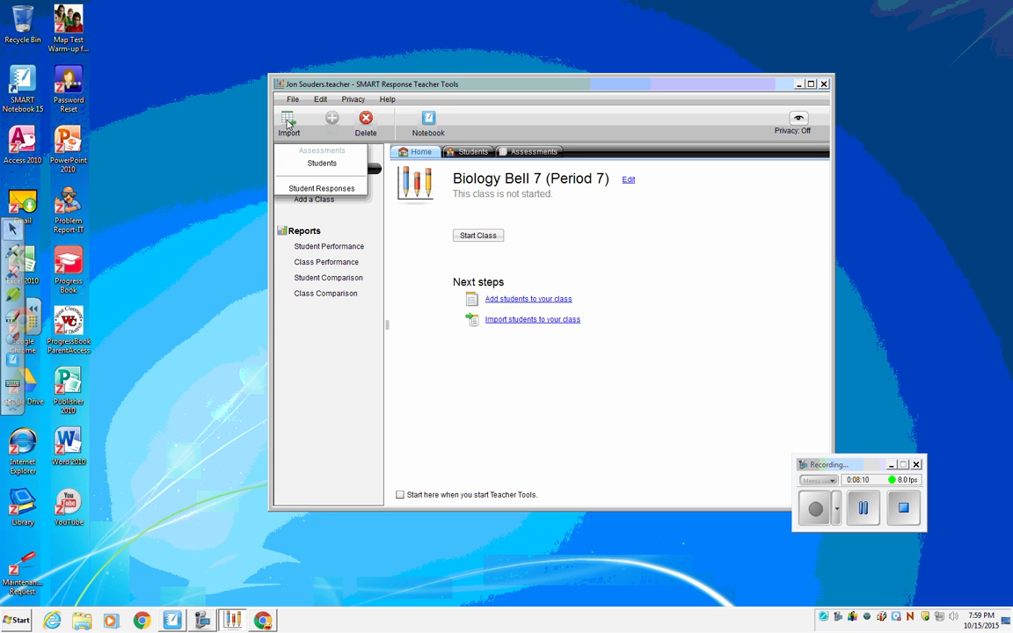
pyautogui.click(322, 164)
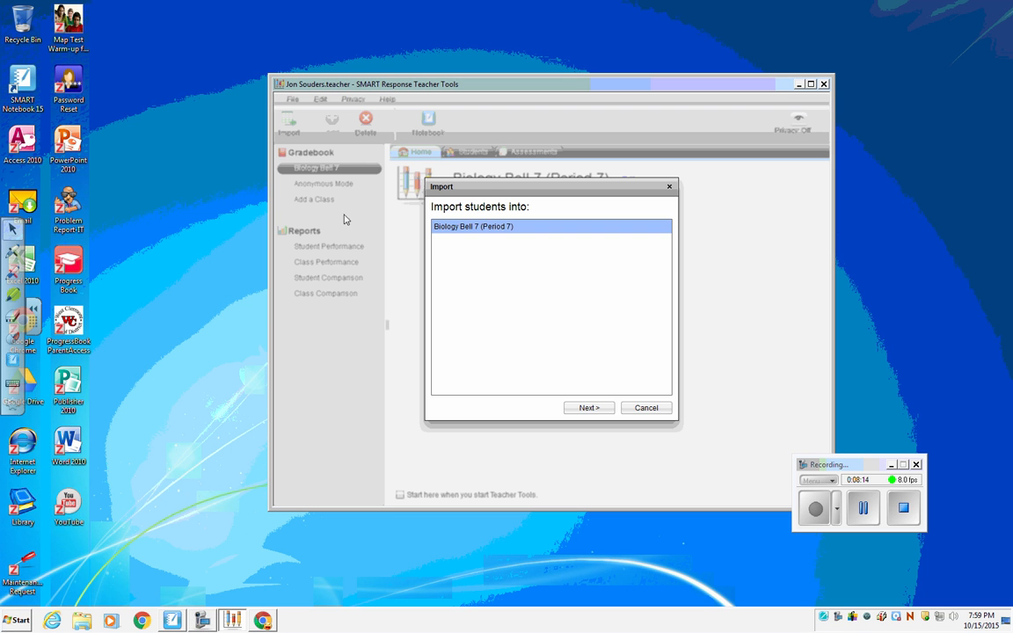
pyautogui.click(473, 229)
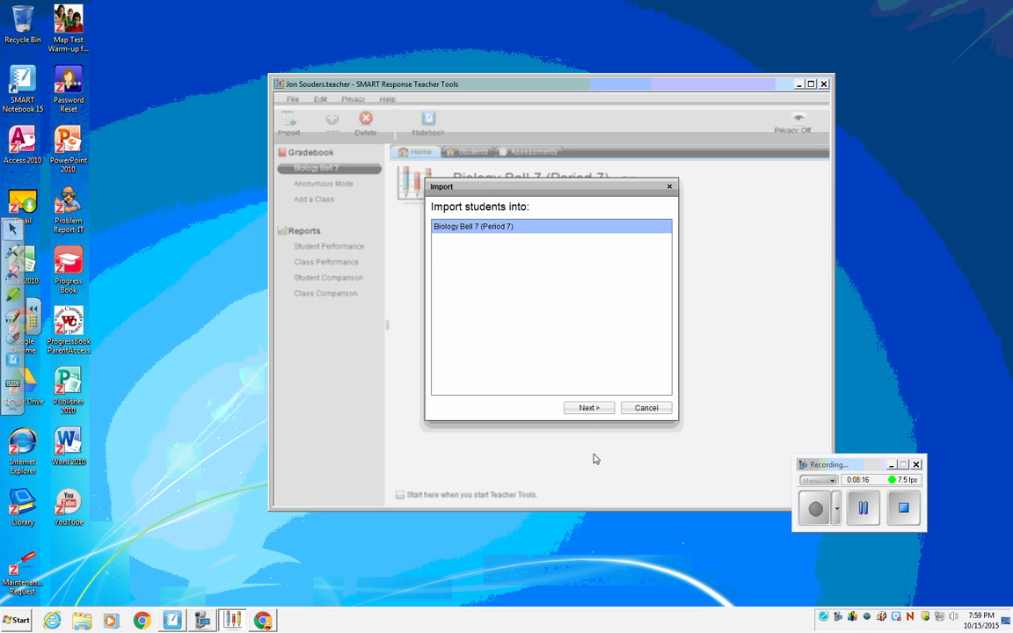
pyautogui.click(588, 408)
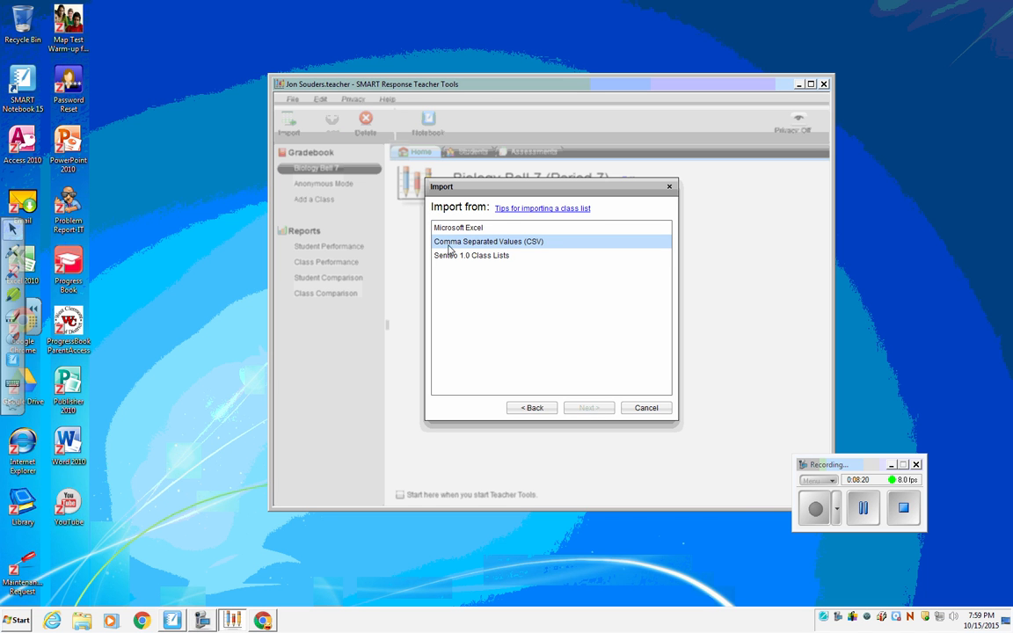
pyautogui.click(492, 247)
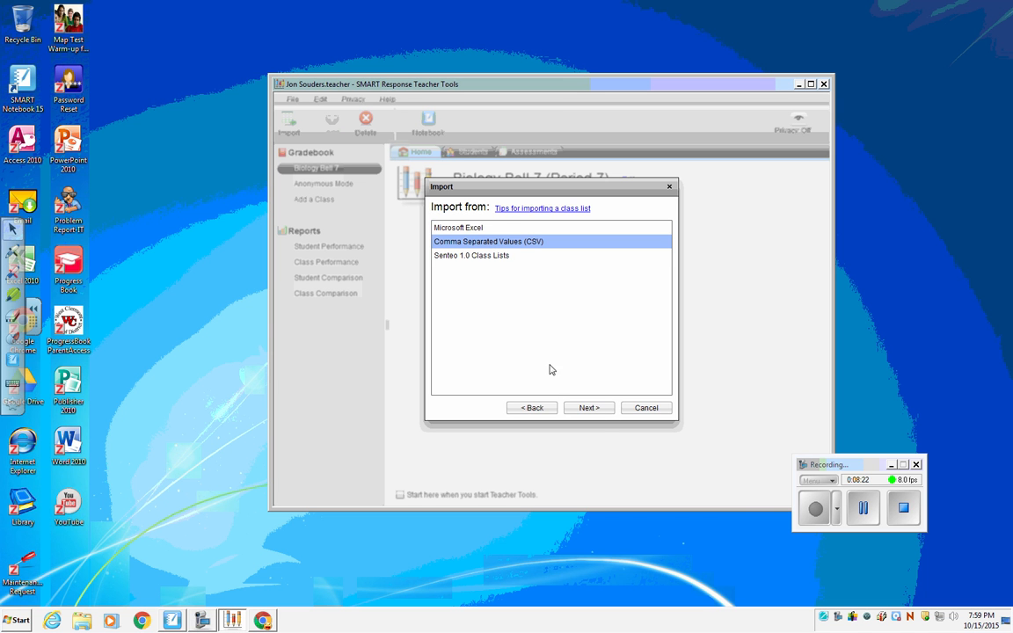
pyautogui.click(590, 408)
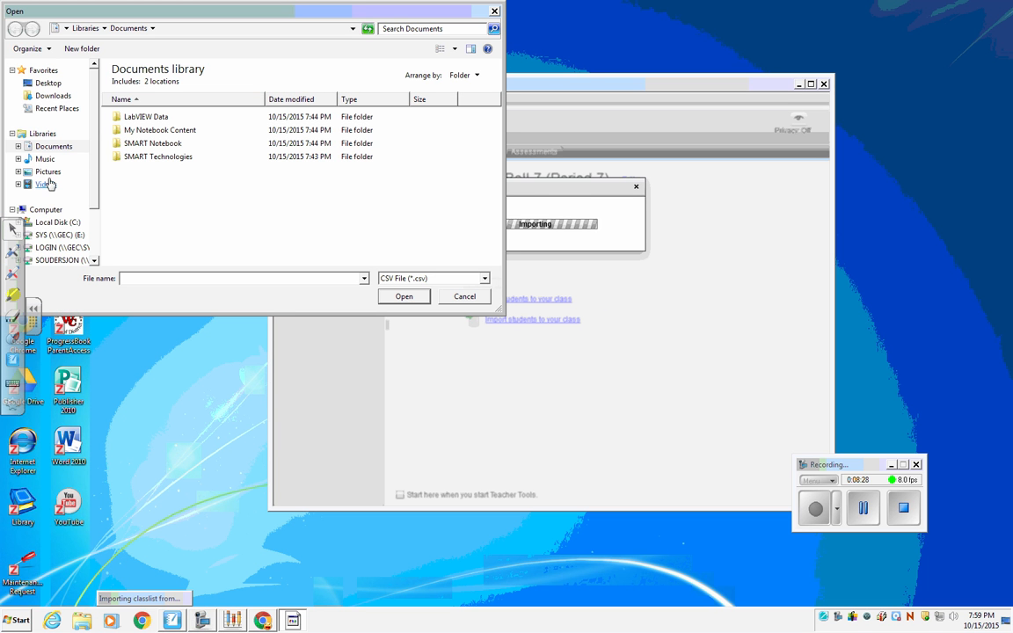
# Try to import the class list from the biop bell 7 file on the G: drive.
pyautogui.click(75, 260)
pyautogui.click(148, 88)
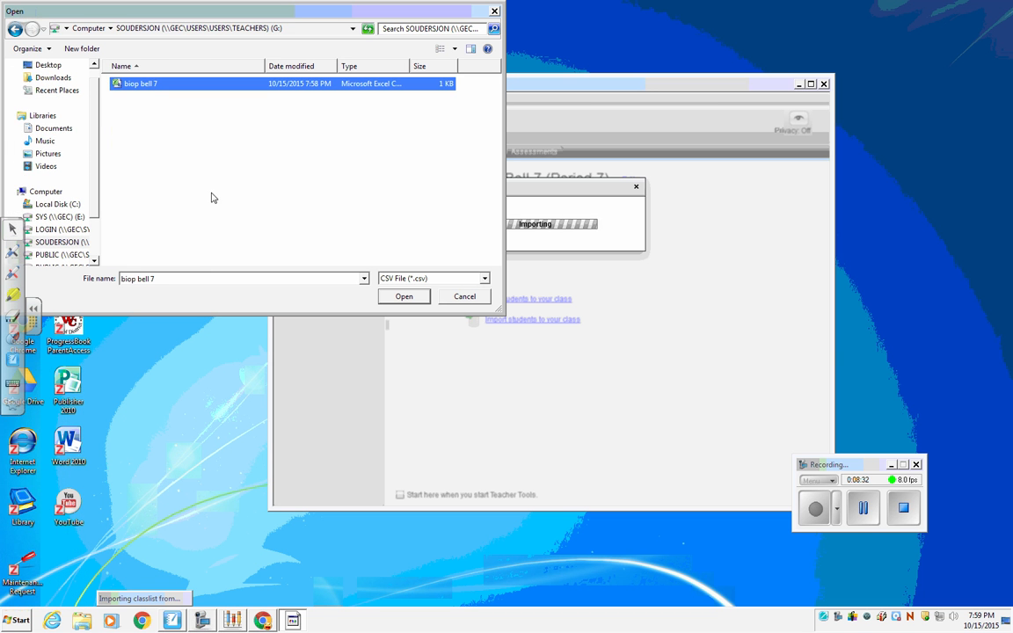
pyautogui.click(406, 298)
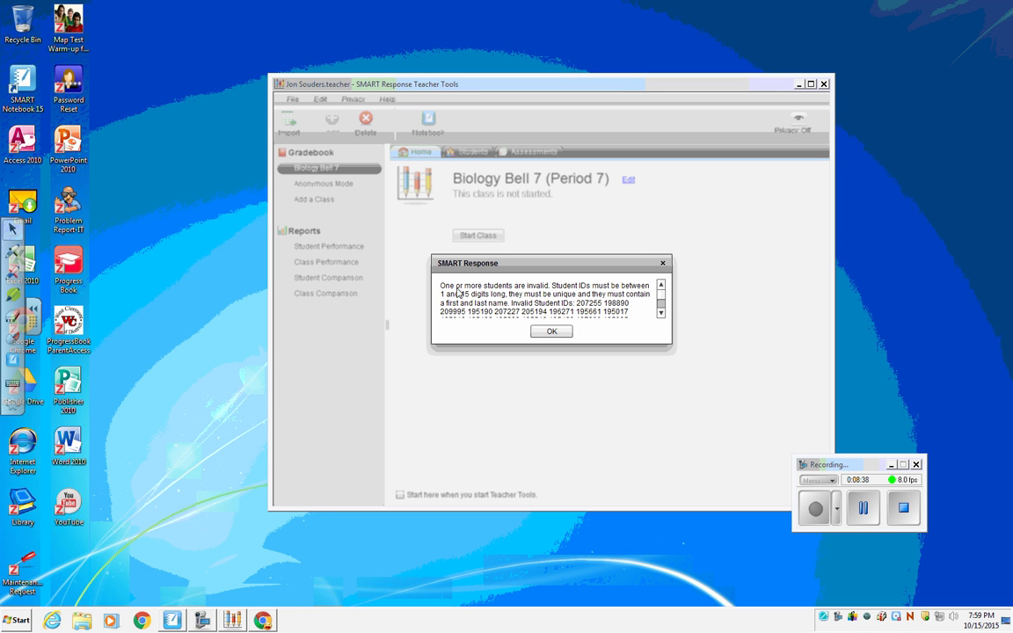
pyautogui.click(551, 332)
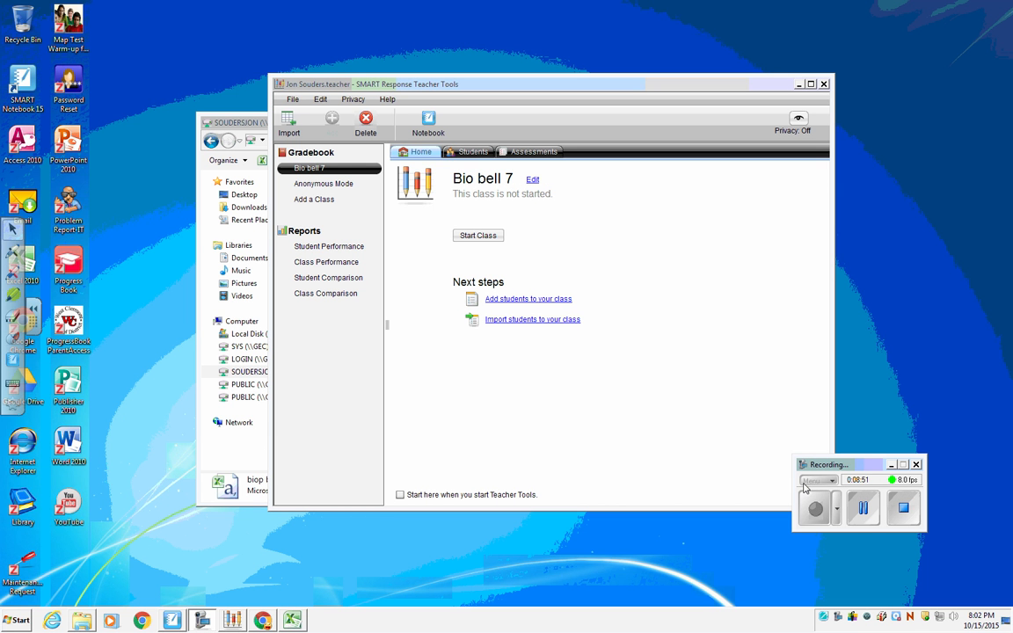
# Open the biop bell 7 file in Excel to examine its headers, widening both name columns and closing it without saving.
pyautogui.click(242, 125)
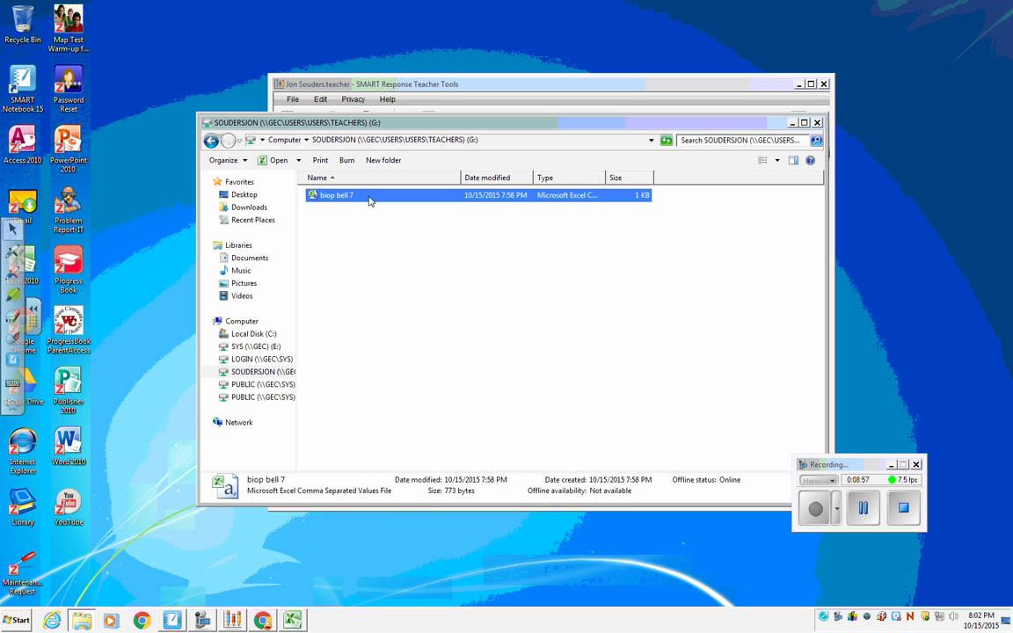
pyautogui.click(370, 200)
pyautogui.click(444, 229)
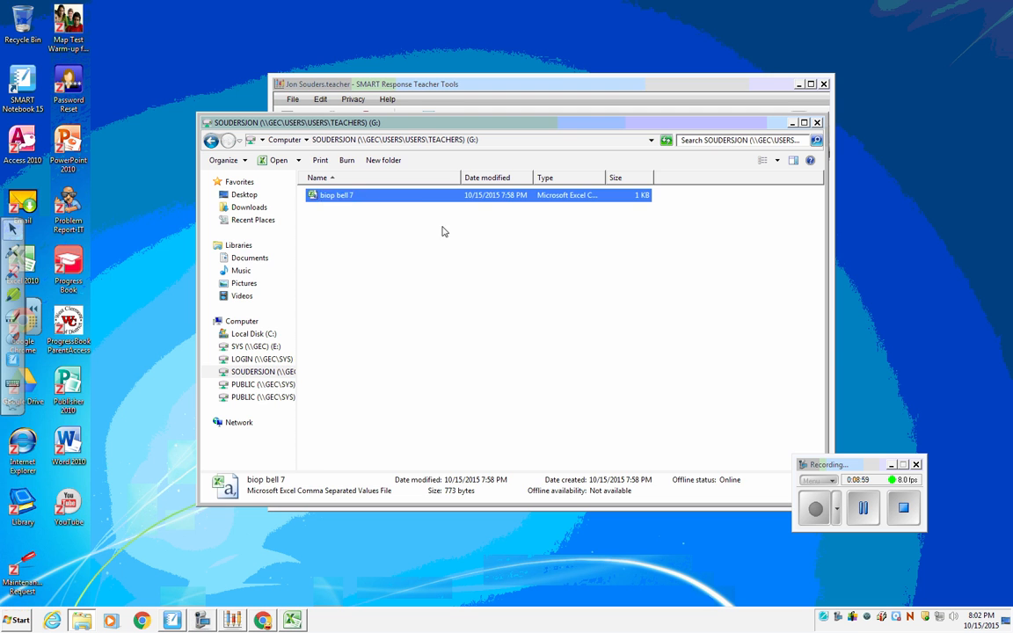
pyautogui.doubleClick(380, 200)
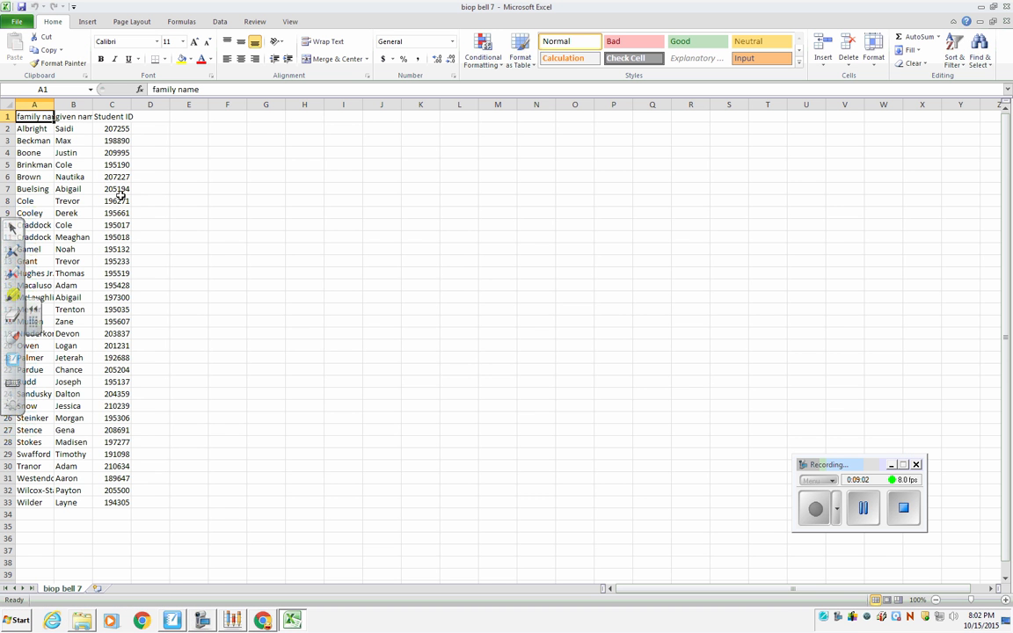
pyautogui.moveTo(54, 105); pyautogui.dragTo(79, 103)
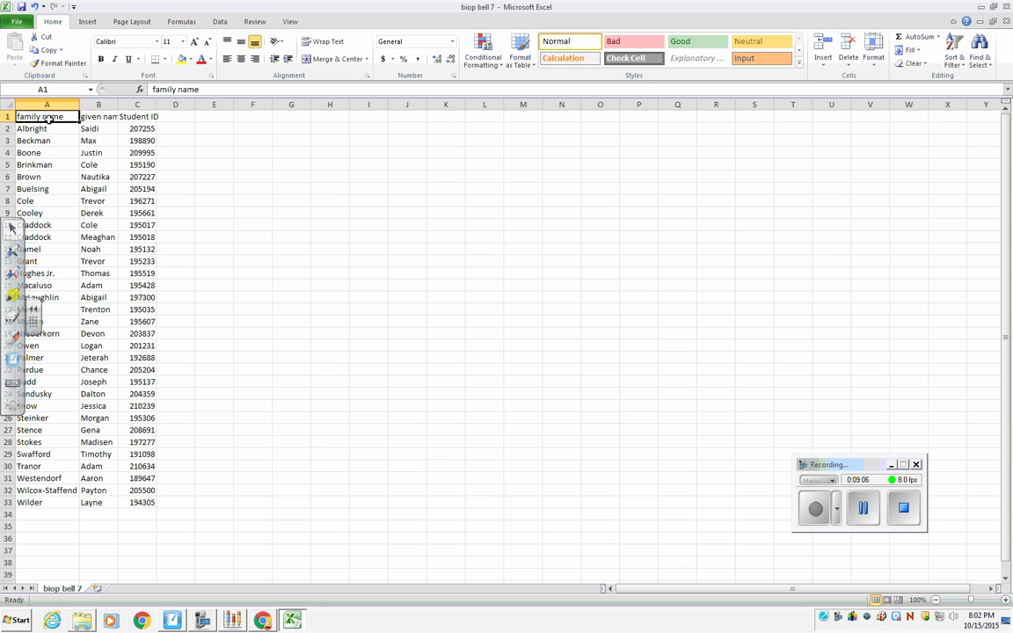
pyautogui.moveTo(118, 105); pyautogui.dragTo(182, 106)
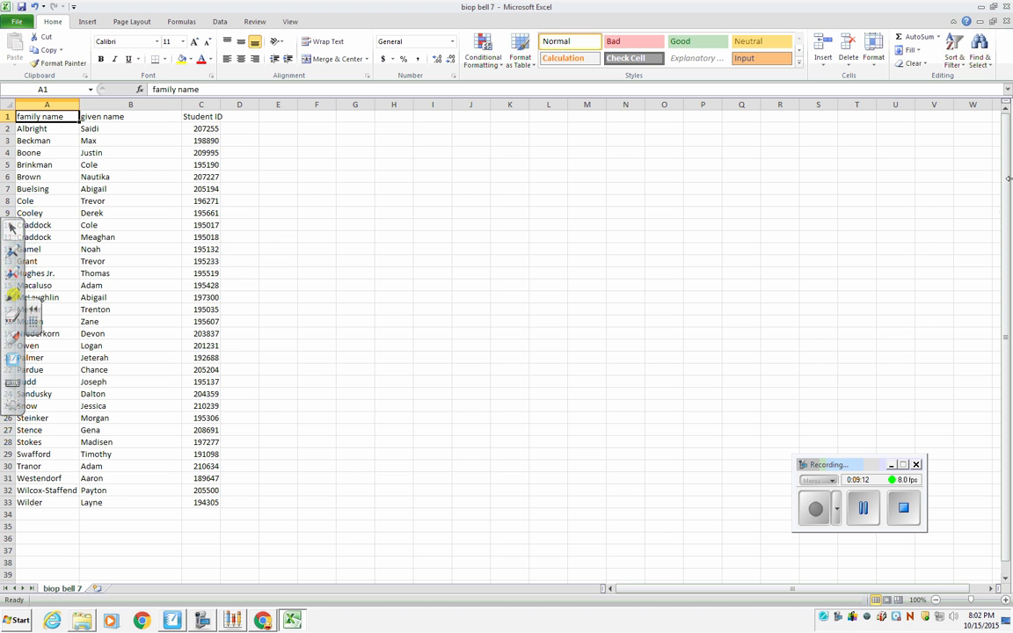
pyautogui.click(1007, 20)
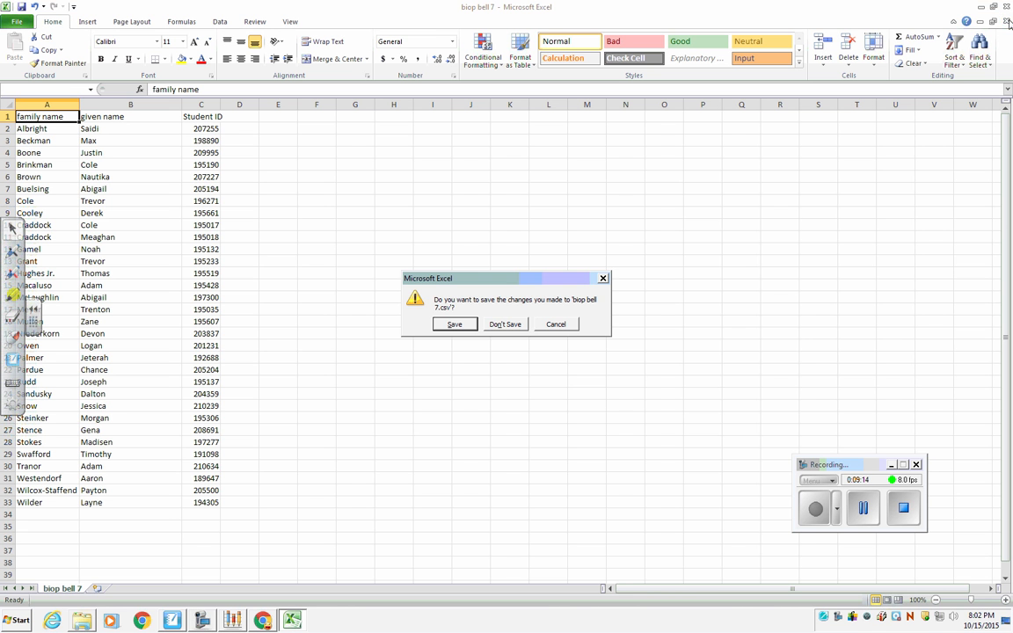
pyautogui.click(507, 325)
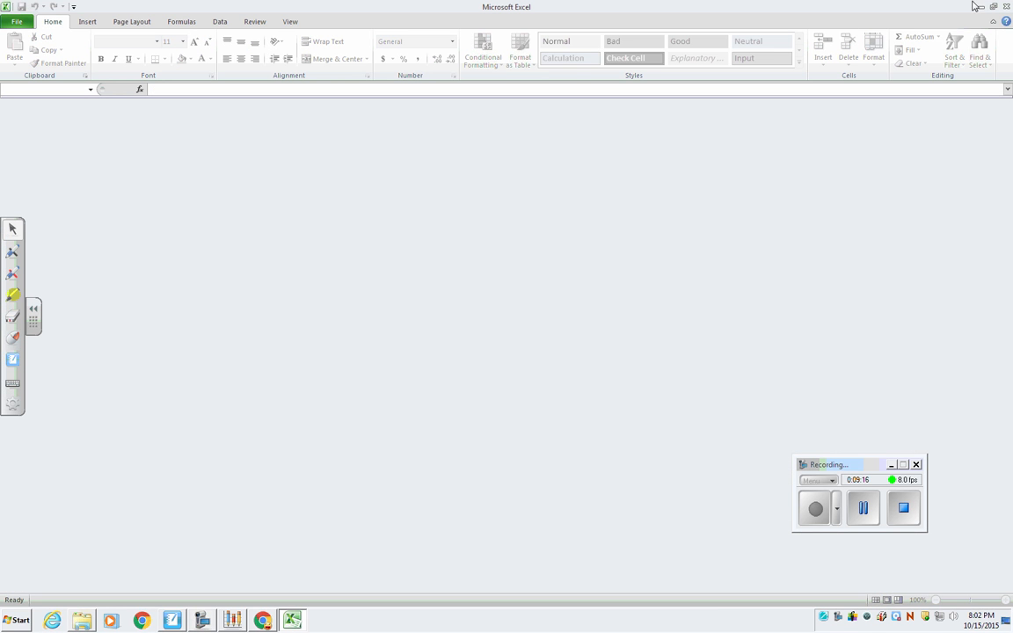
pyautogui.click(1005, 7)
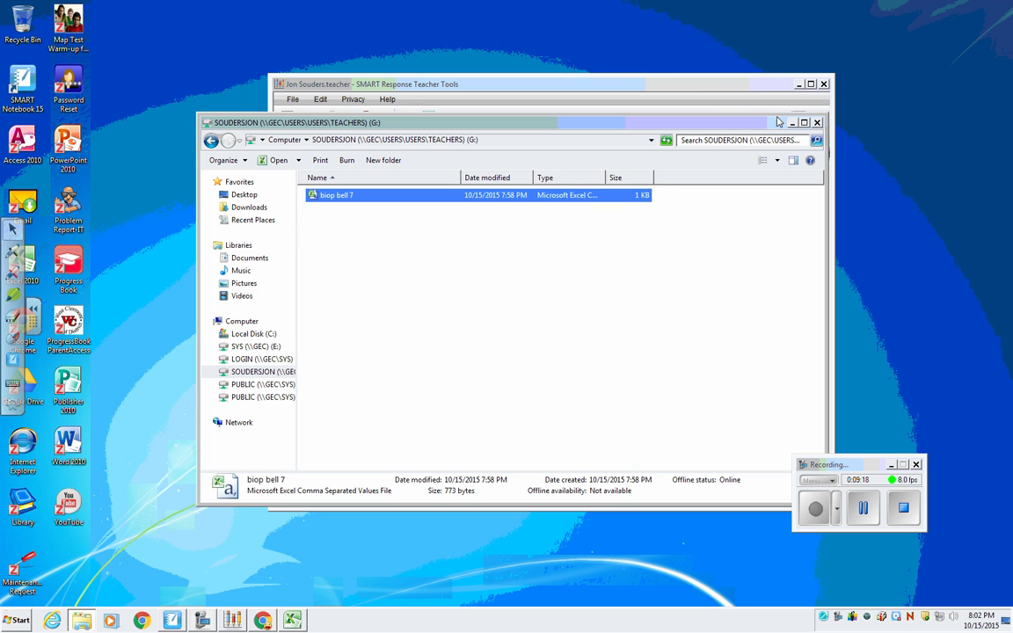
# Switch to SMART Response Teacher Tools and start importing students into Bio bell 7 from Comma Separated Values (CSV).
pyautogui.click(611, 81)
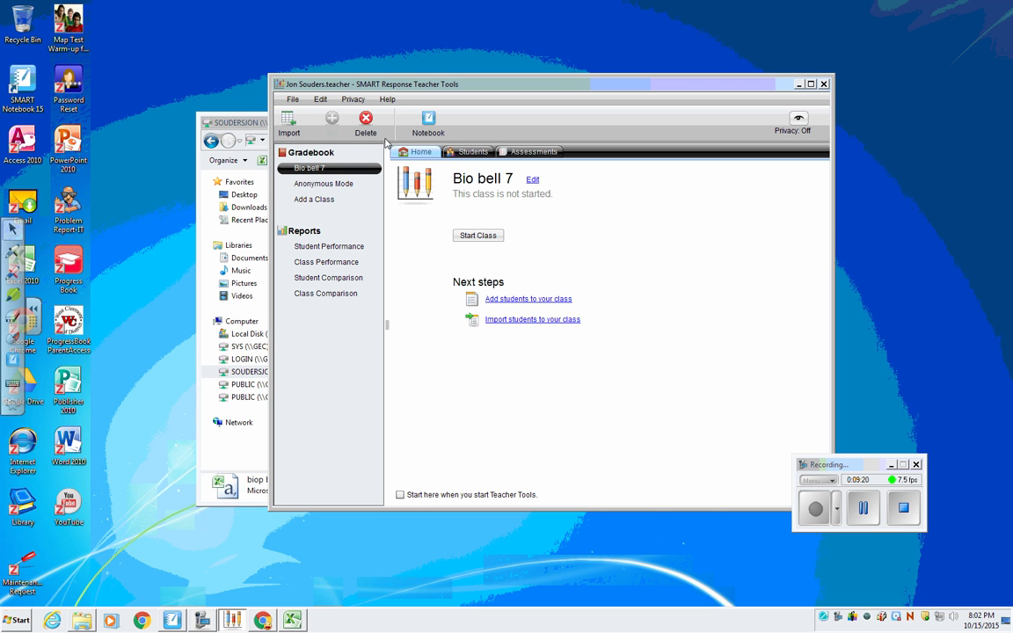
pyautogui.click(290, 120)
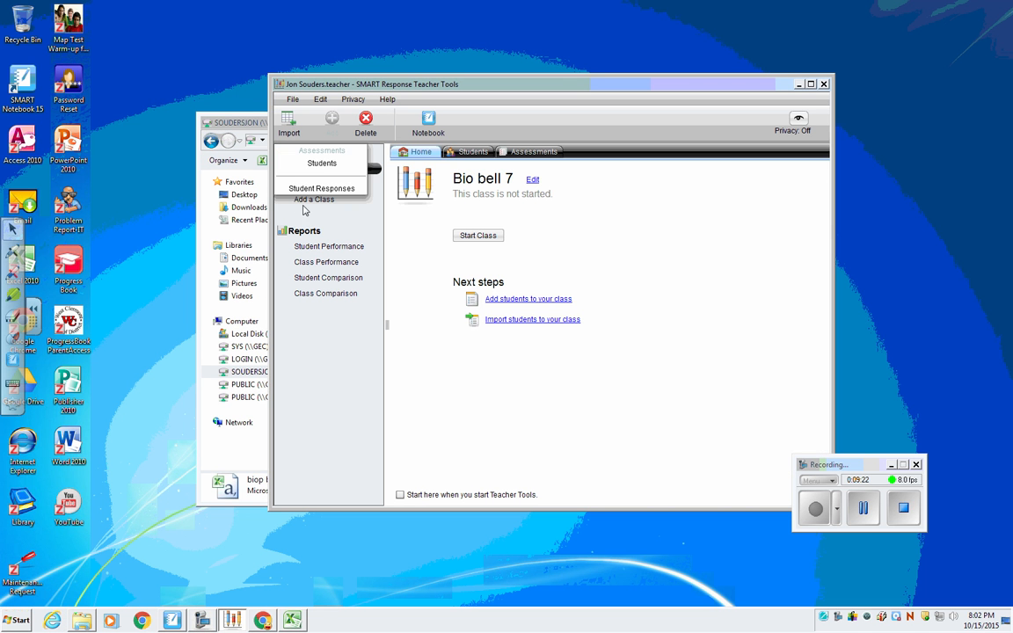
pyautogui.click(321, 163)
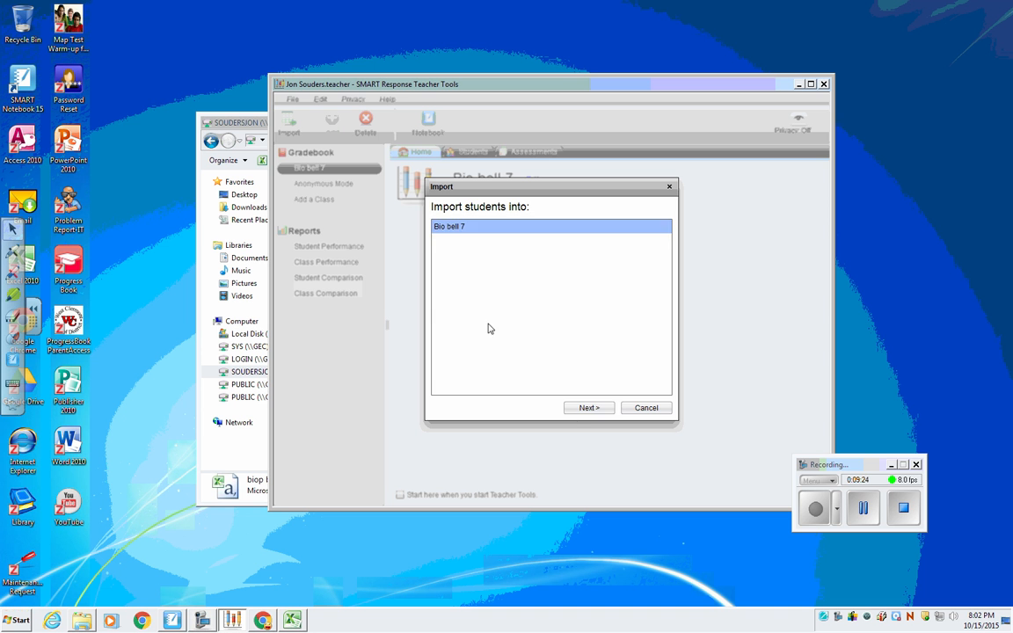
pyautogui.click(584, 408)
pyautogui.click(532, 242)
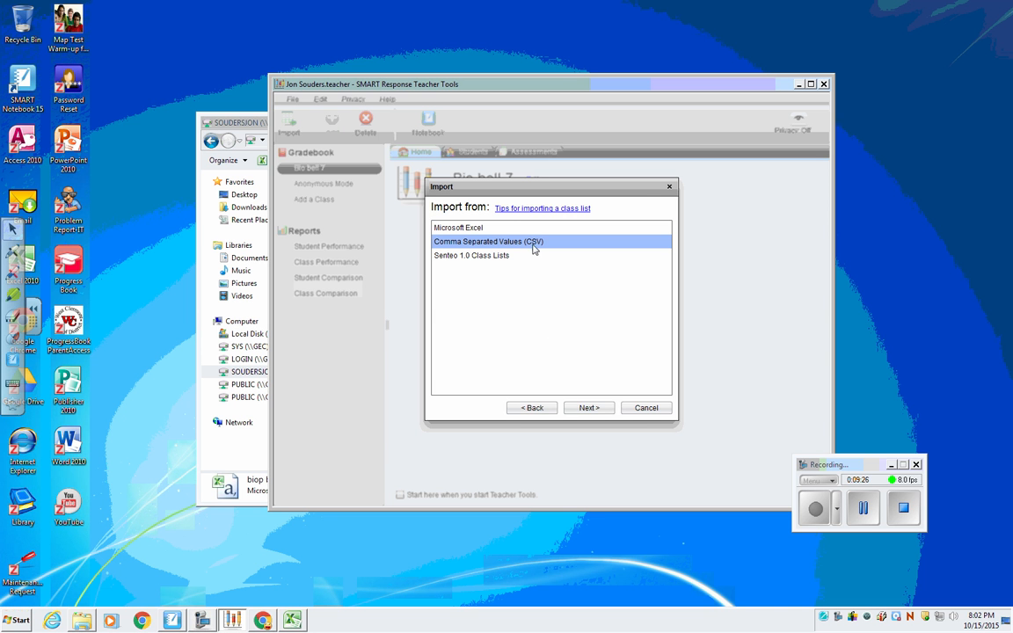
pyautogui.click(587, 408)
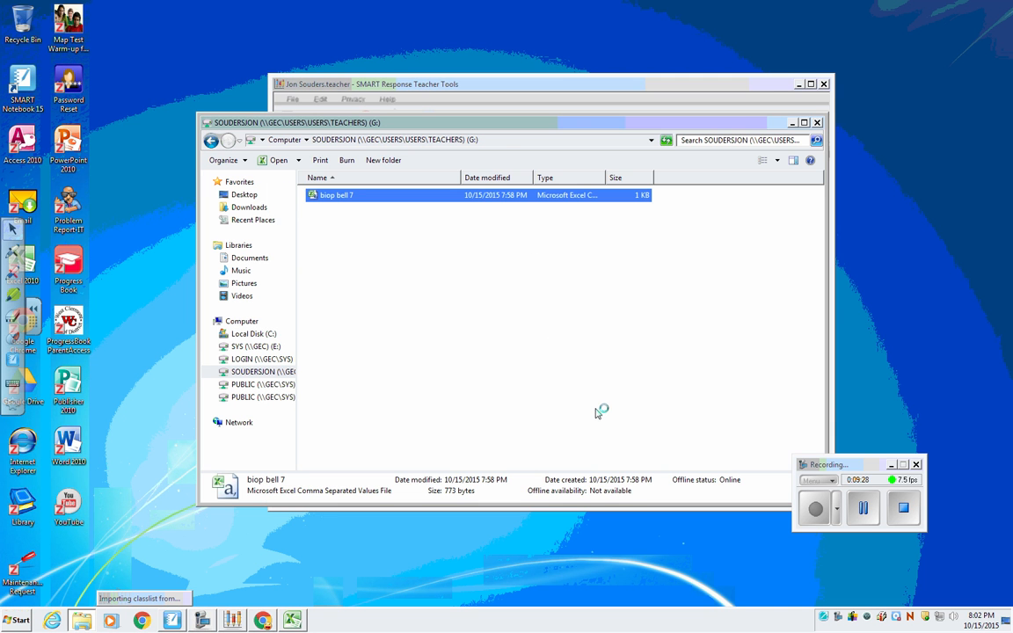
pyautogui.press('Return')
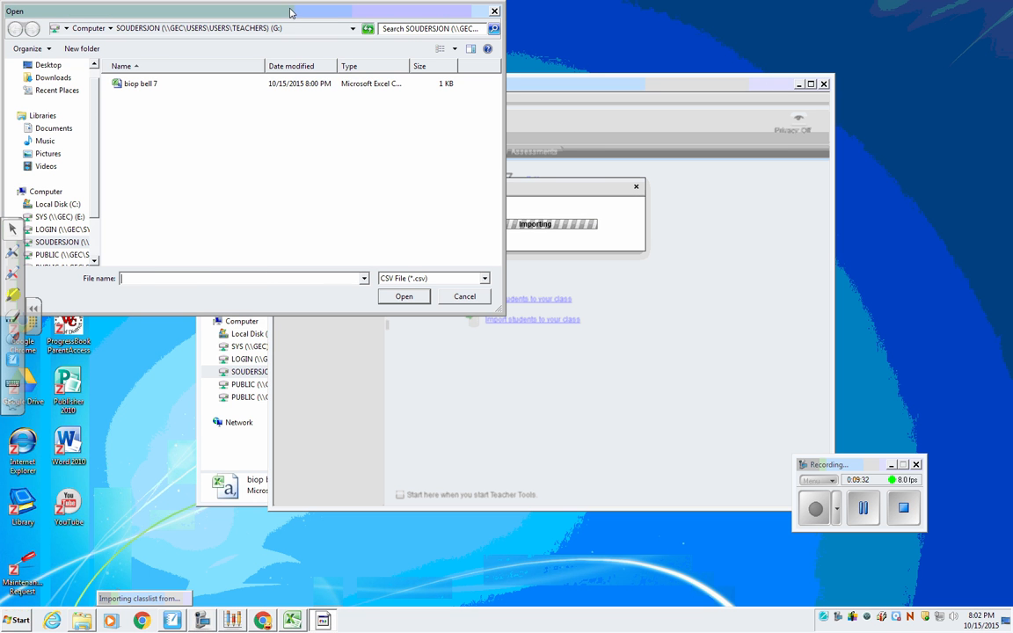
# Import the class list into Bio bell 7 from the biop bell 7 file on the G: drive.
pyautogui.click(133, 84)
pyautogui.click(388, 300)
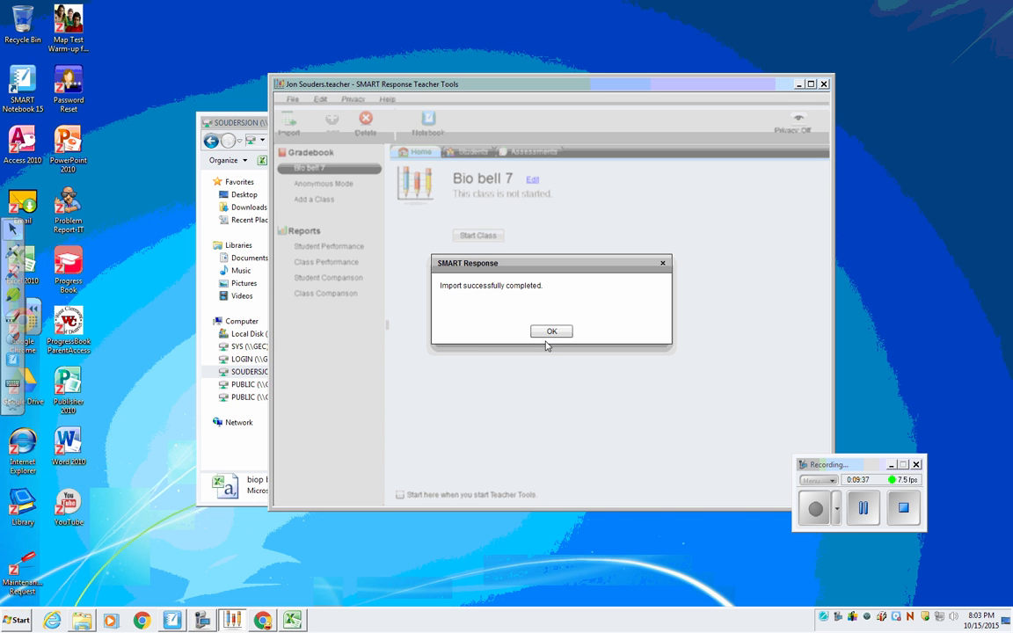
pyautogui.click(552, 332)
# Display the Bio bell 7 student list and examine the imported IDs and names, including the first student's properties.
pyautogui.click(481, 156)
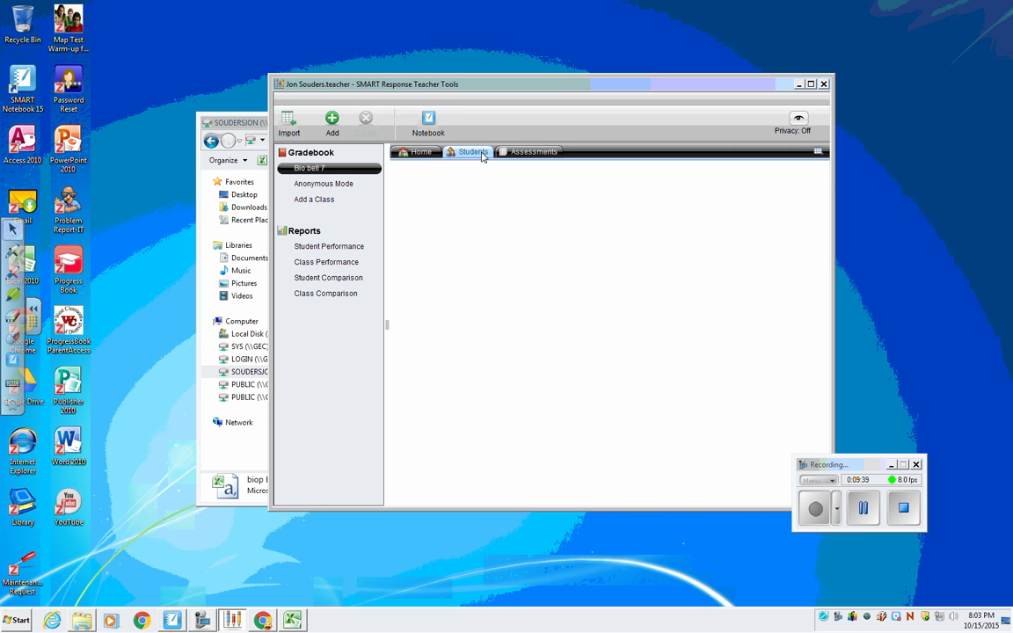
pyautogui.click(478, 182)
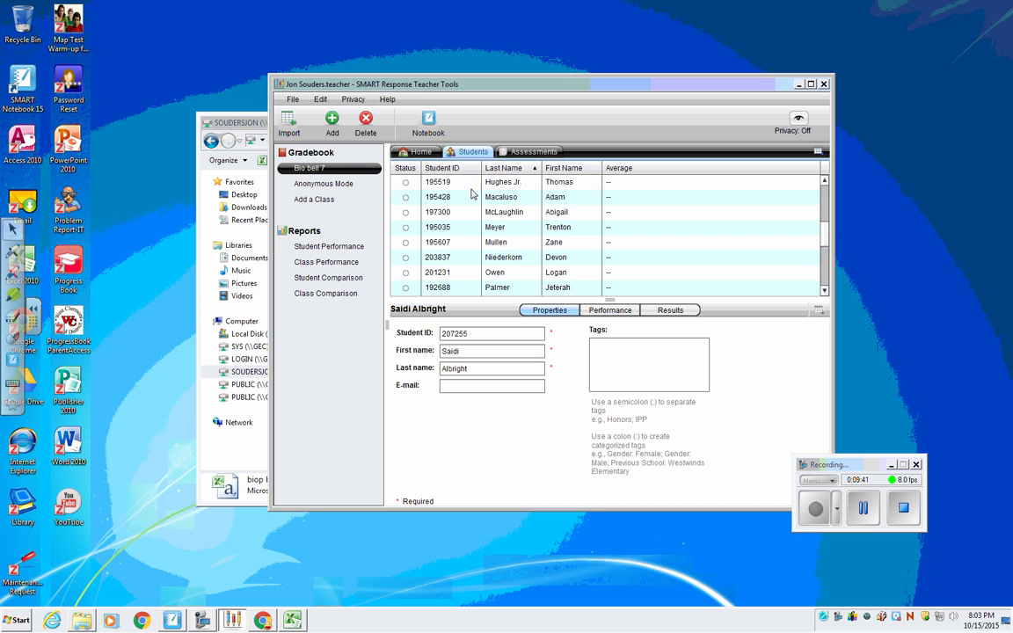
pyautogui.scroll(1, 476, 245)
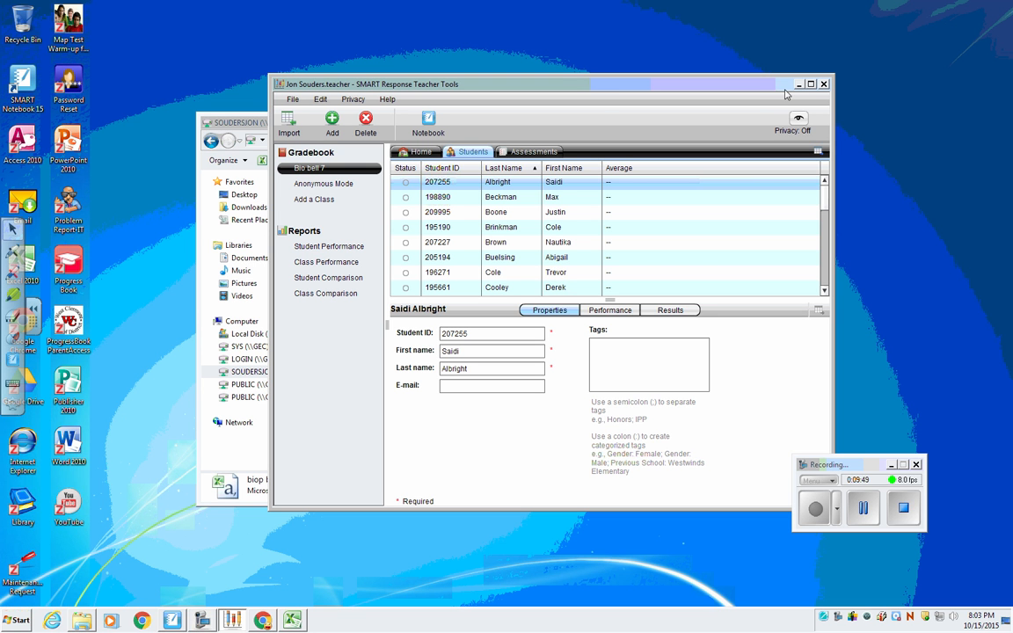
# Add a new class named Zoology 5 to the gradebook, leaving its period and location blank.
pyautogui.click(307, 201)
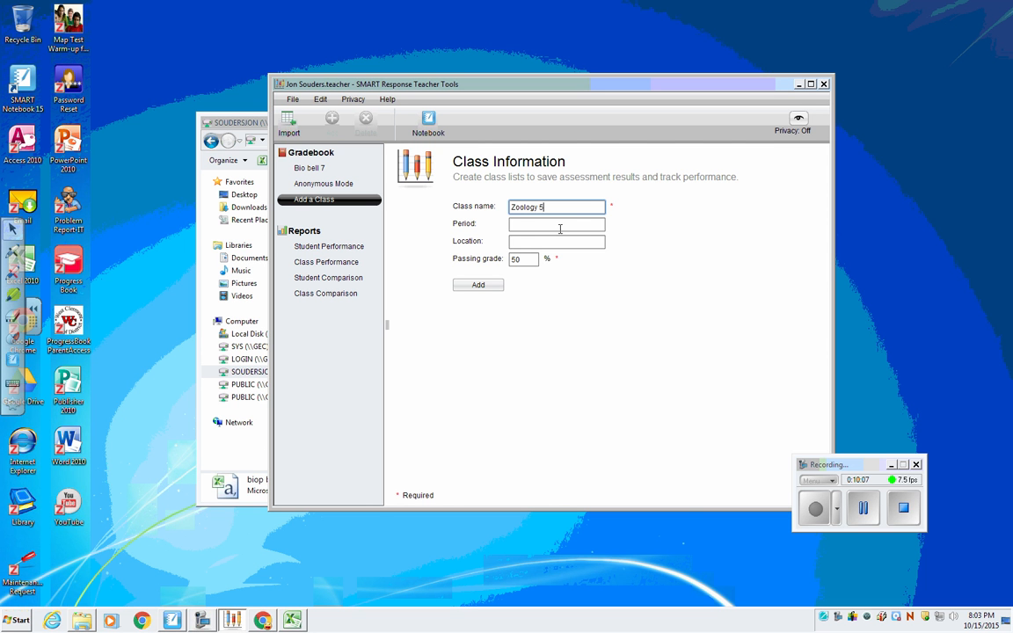
pyautogui.click(473, 285)
pyautogui.press('Return')
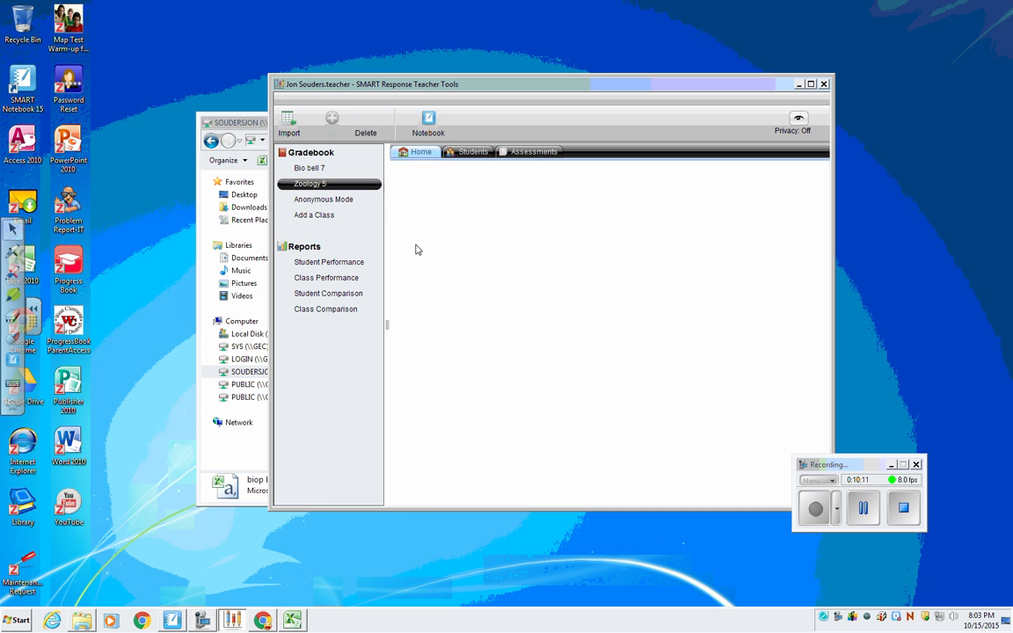
# Start importing students into the Zoology 5 class with Comma Separated Values (CSV) as the source.
pyautogui.click(288, 123)
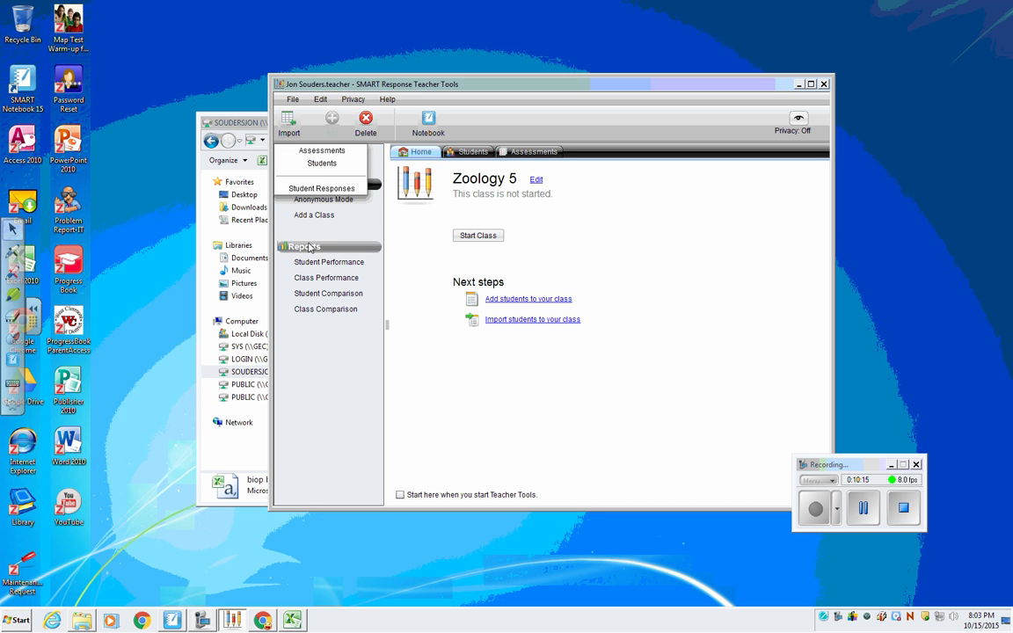
pyautogui.click(322, 165)
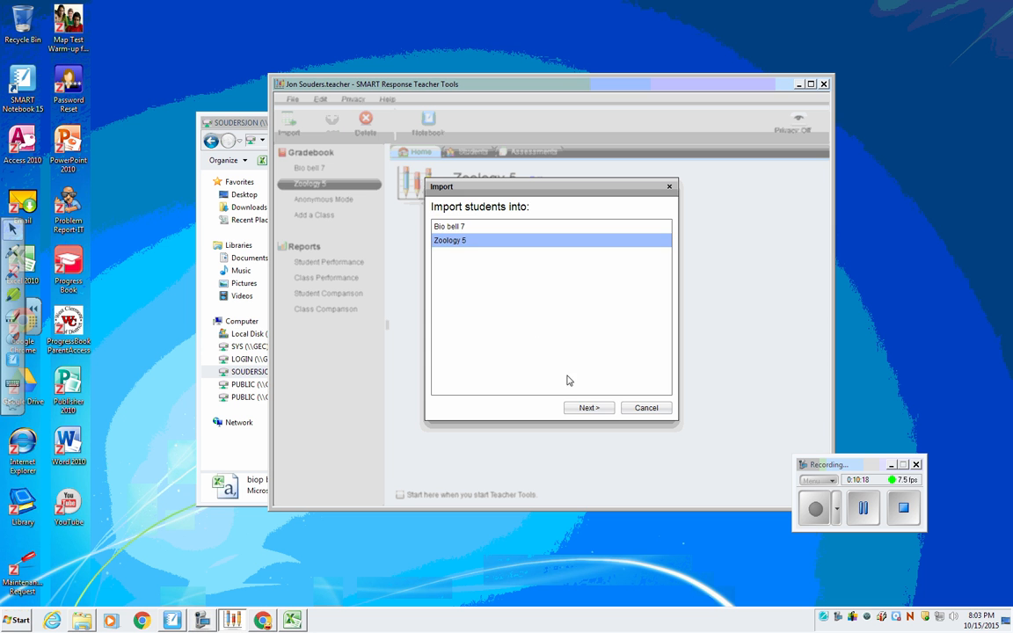
pyautogui.click(588, 408)
pyautogui.click(512, 247)
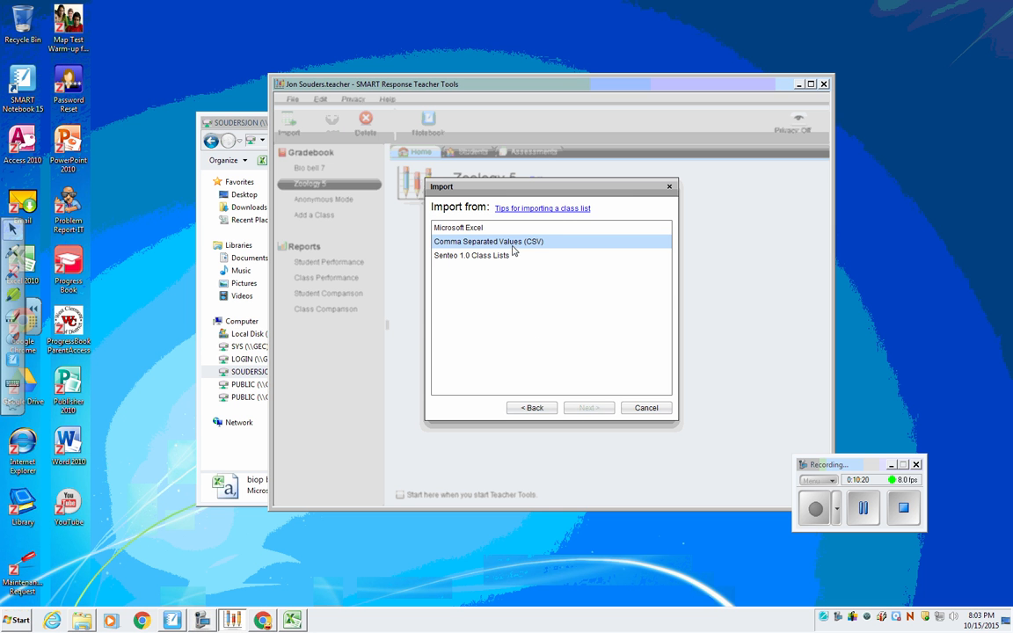
pyautogui.click(515, 244)
pyautogui.click(590, 409)
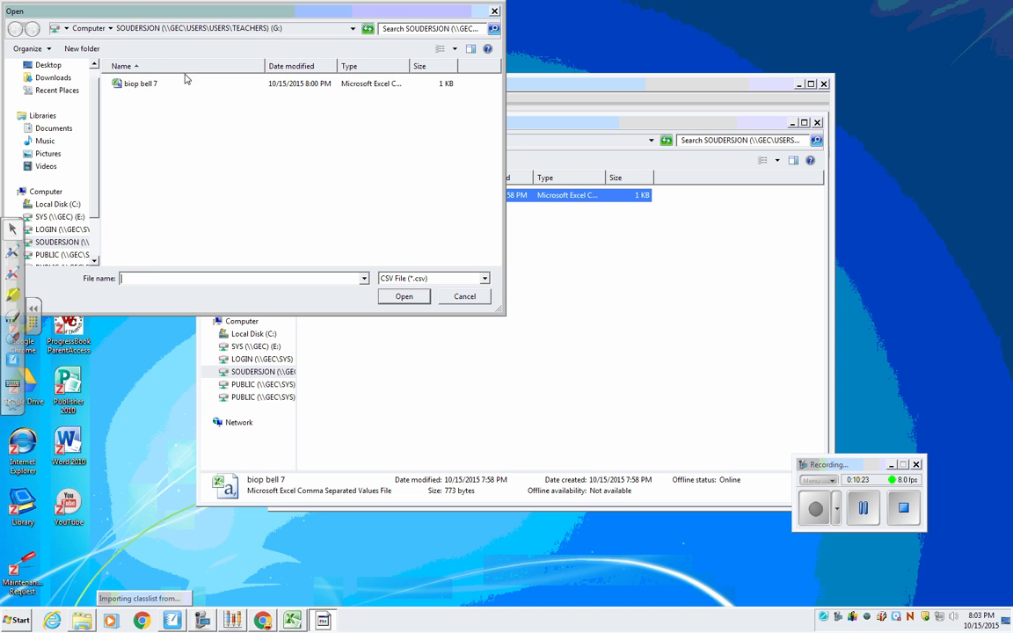
# Import the class list into Zoology 5 from the biop bell 7 file on the G: drive and display its student list.
pyautogui.click(139, 83)
pyautogui.click(403, 296)
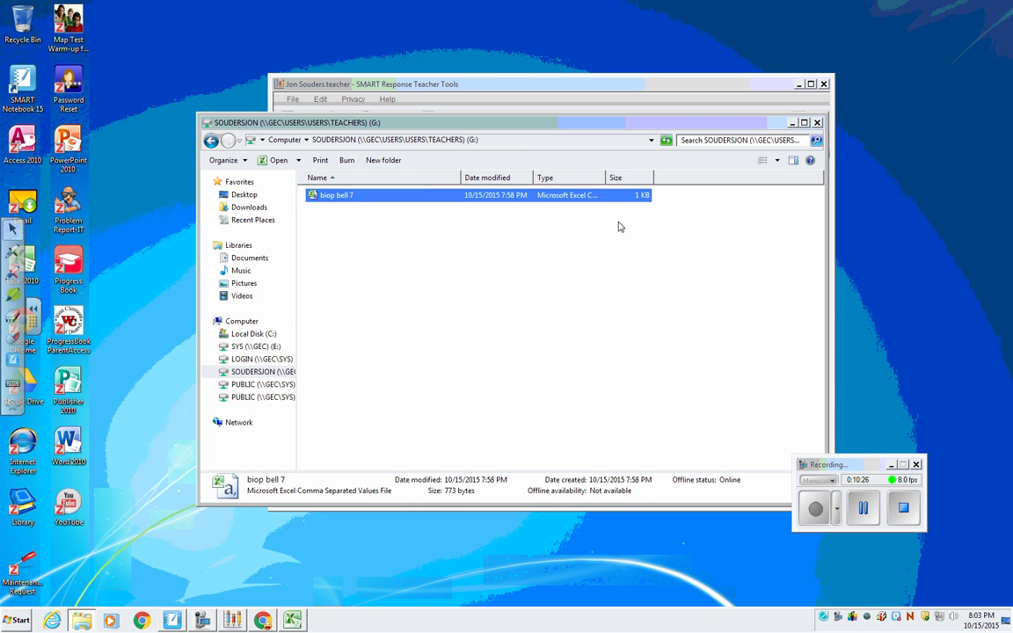
pyautogui.click(516, 83)
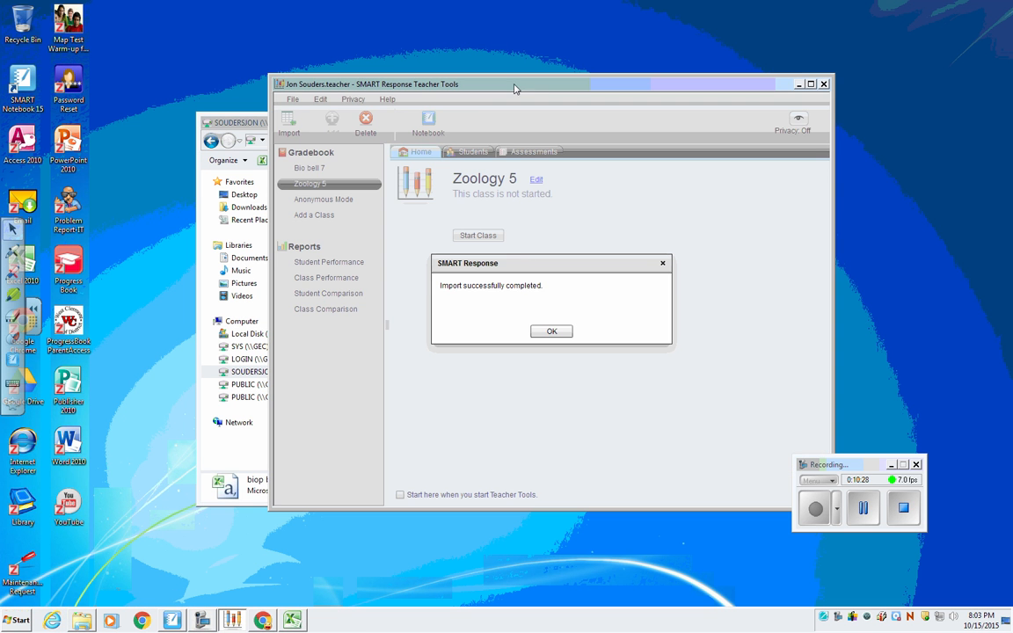
pyautogui.click(551, 332)
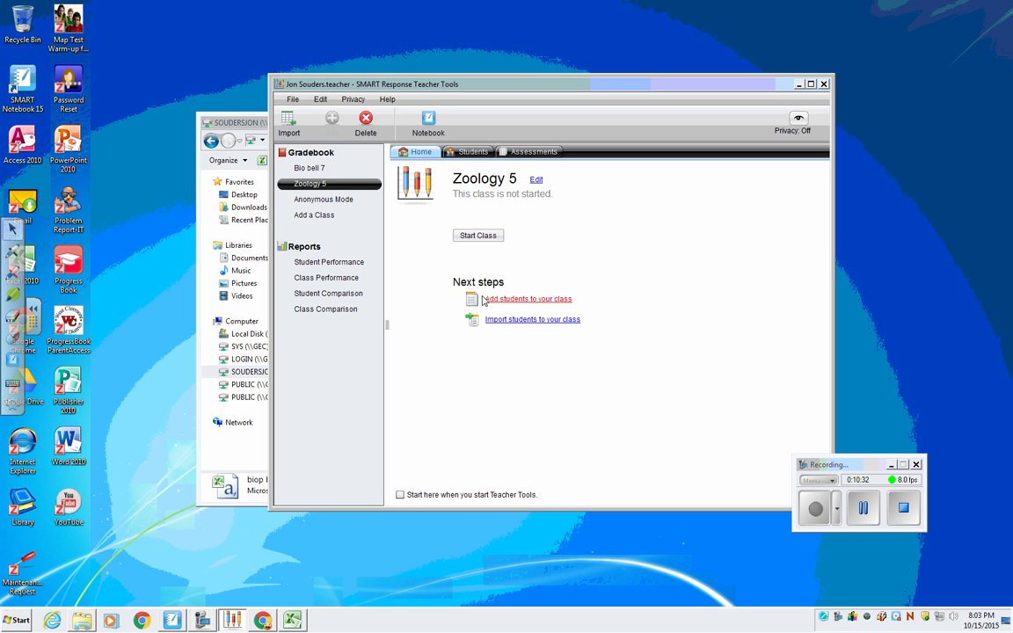
pyautogui.click(470, 152)
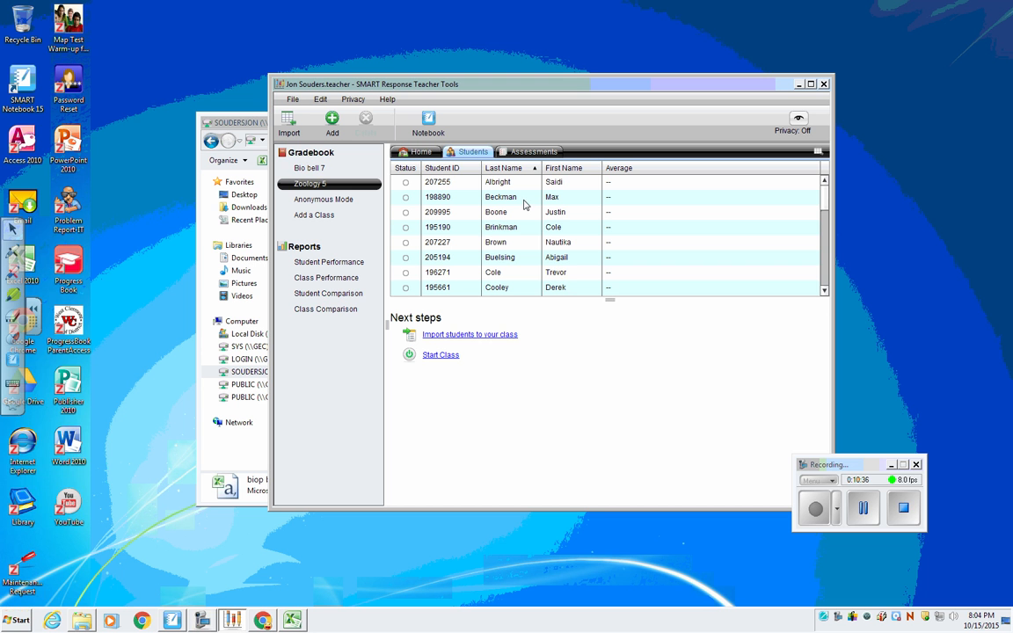